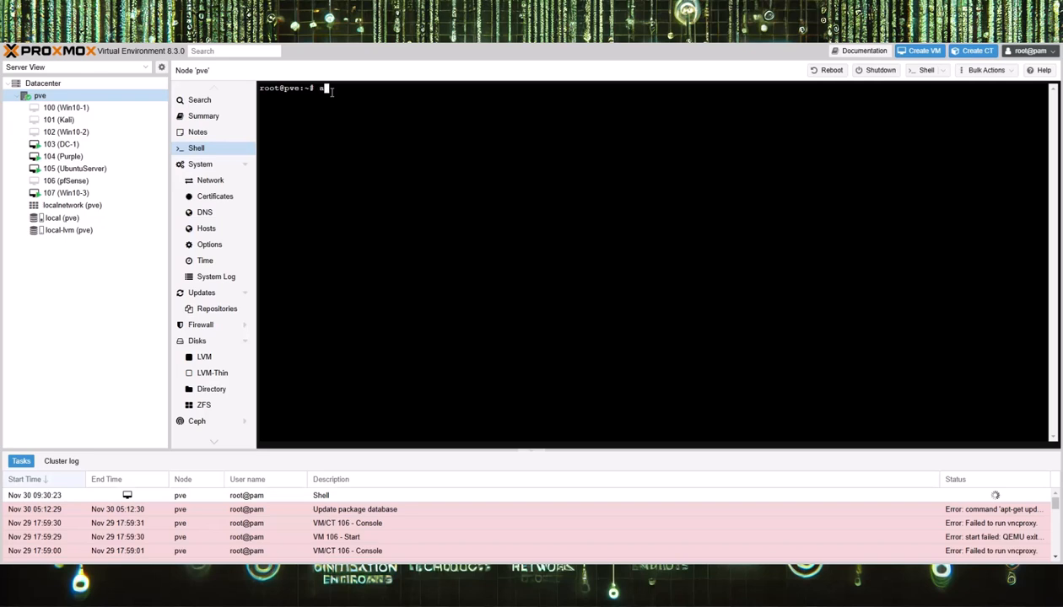
Install the openvswitch-switch package with apt in the pve node's shell and accept the installation
text(install openvswitch)
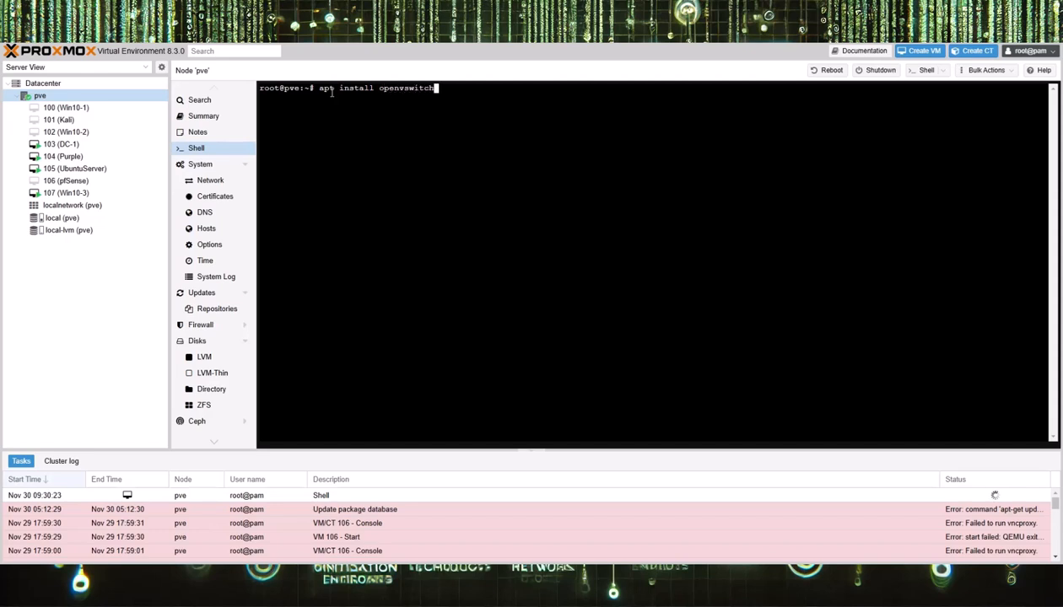
text(-switch)
key(Return)
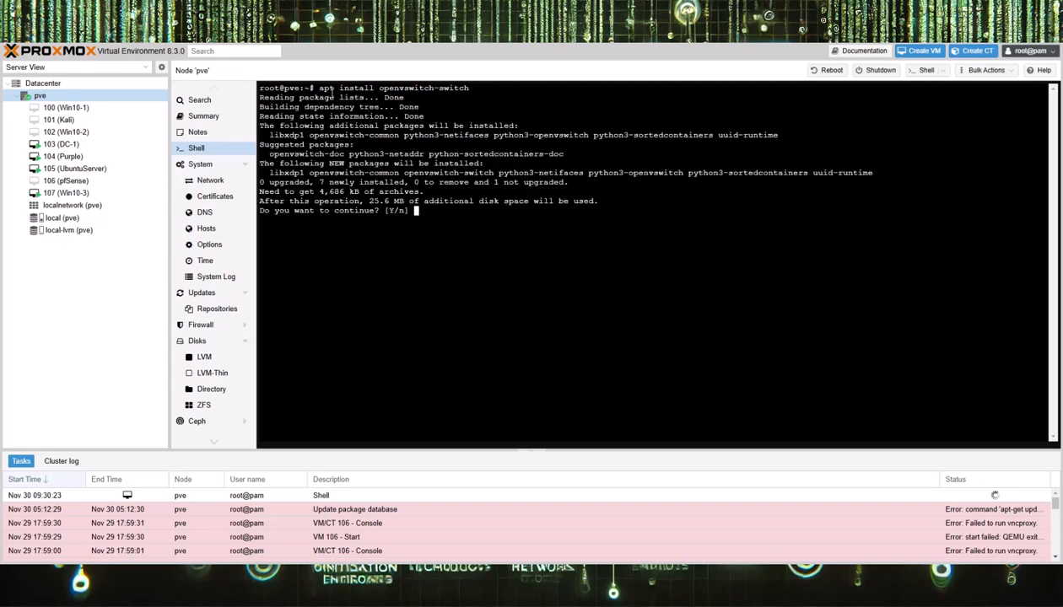
text(Y)
key(Return)
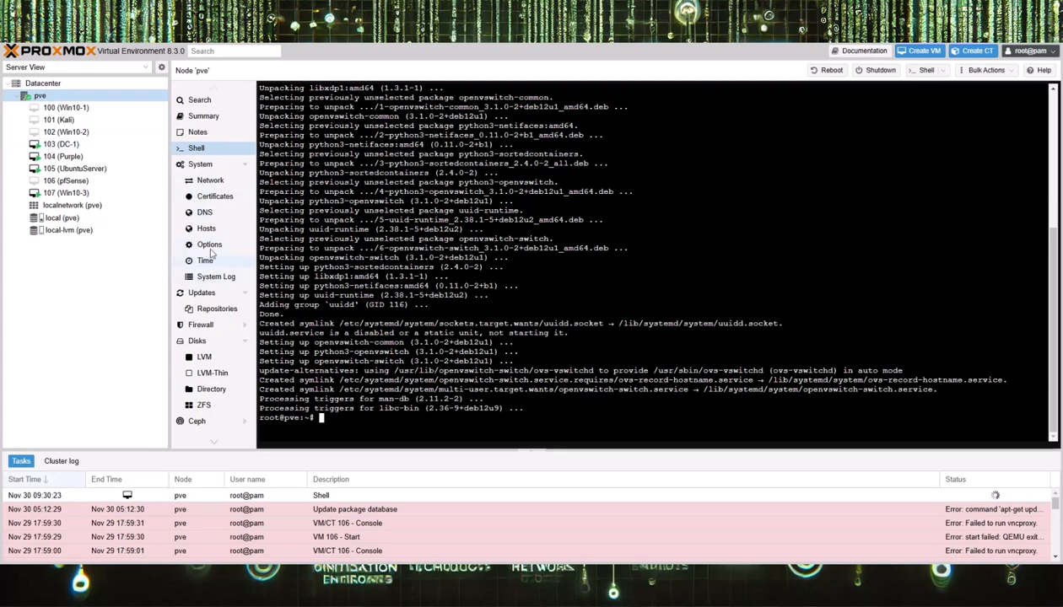
Create an OVS bridge in the pve node's network configuration with the comment "VLAN Interface"
click(209, 181)
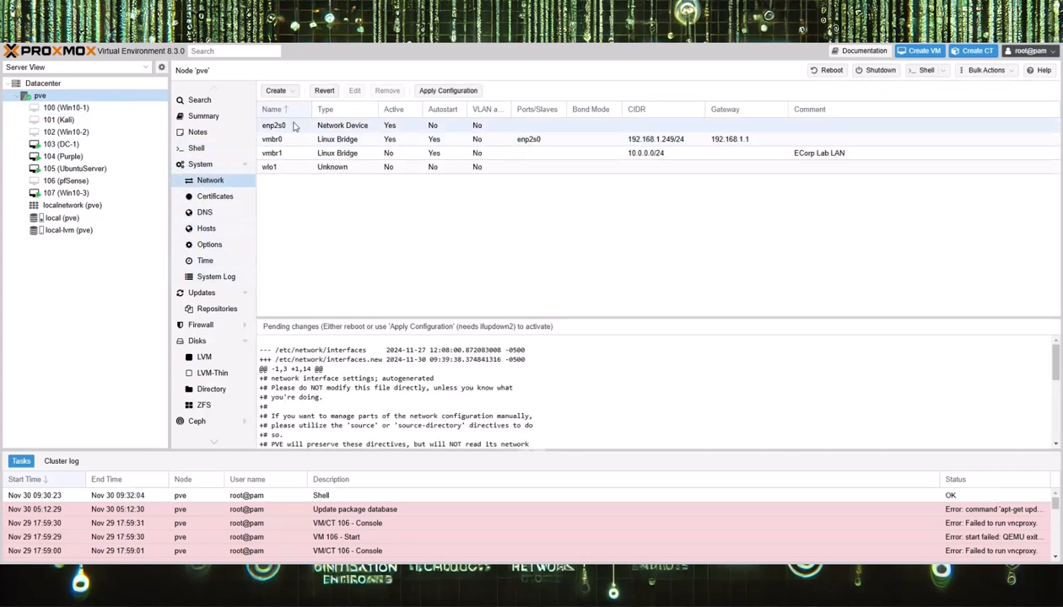
click(279, 91)
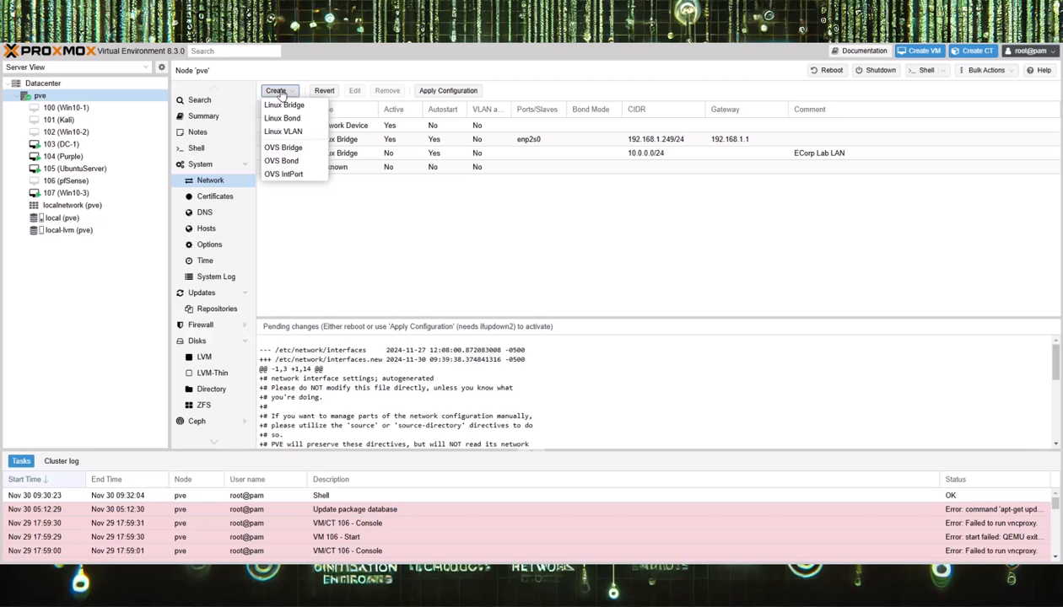
click(301, 151)
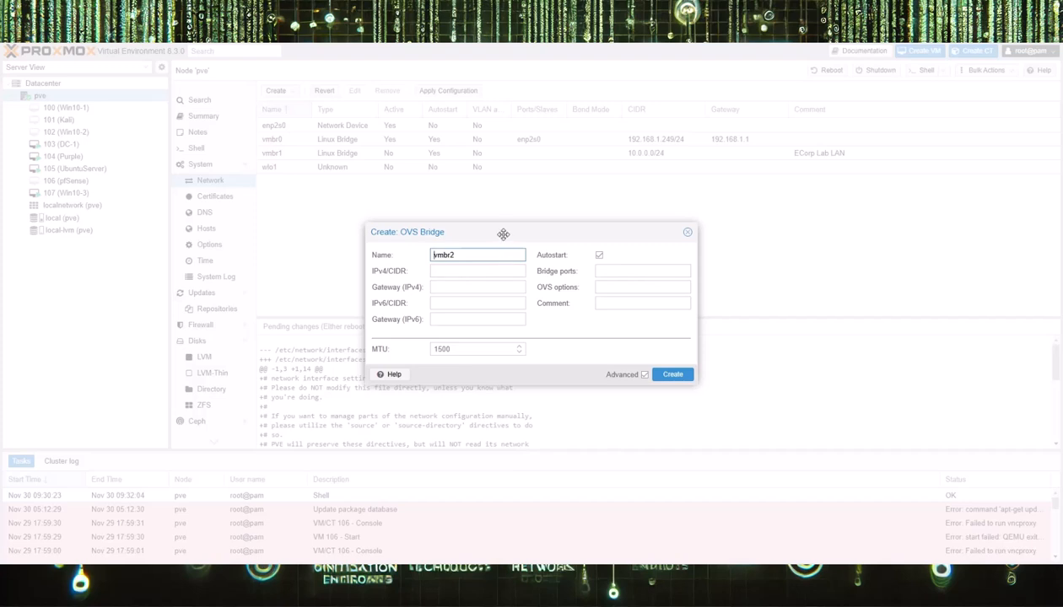
drag(503, 230, 449, 186)
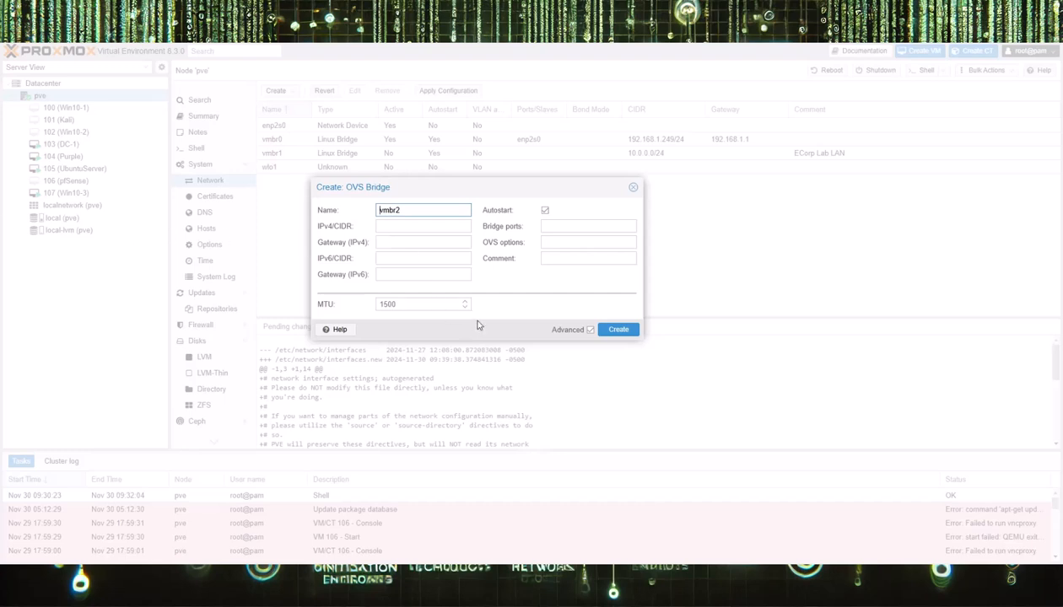
click(555, 260)
text(VLAN Brideg)
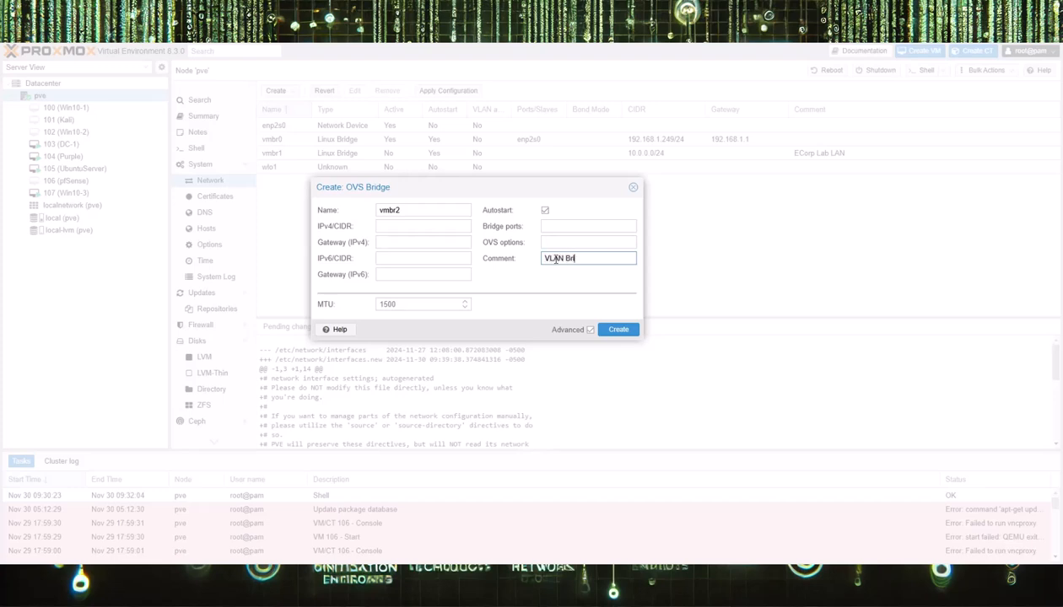
key(BackSpace)
key(BackSpace)
text(Interfa)
click(620, 331)
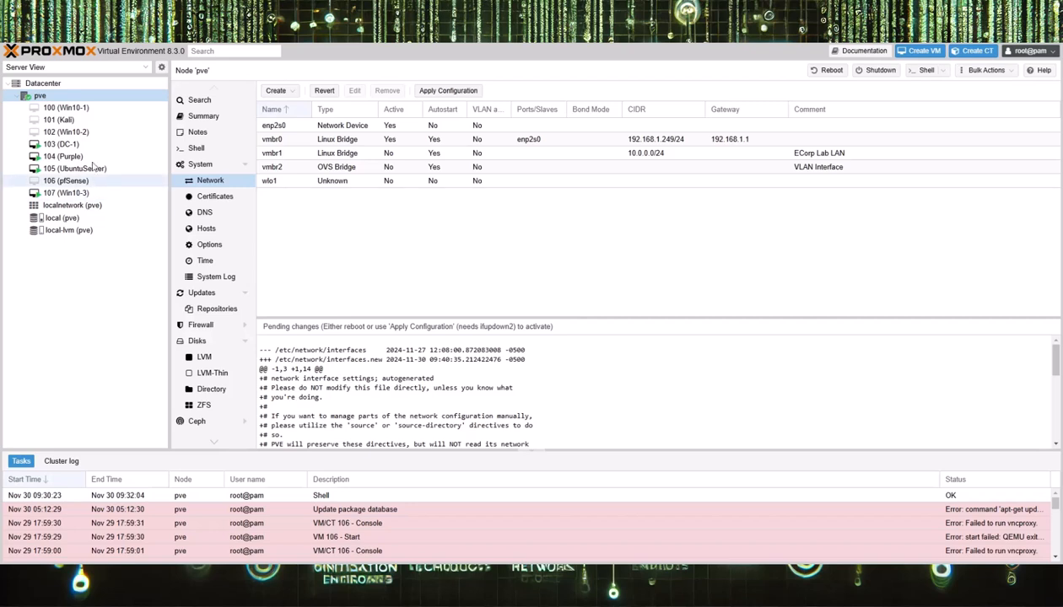
Create an OVS IntPort named vlan10 on bridge vmbr2 with VLAN tag 10
click(278, 92)
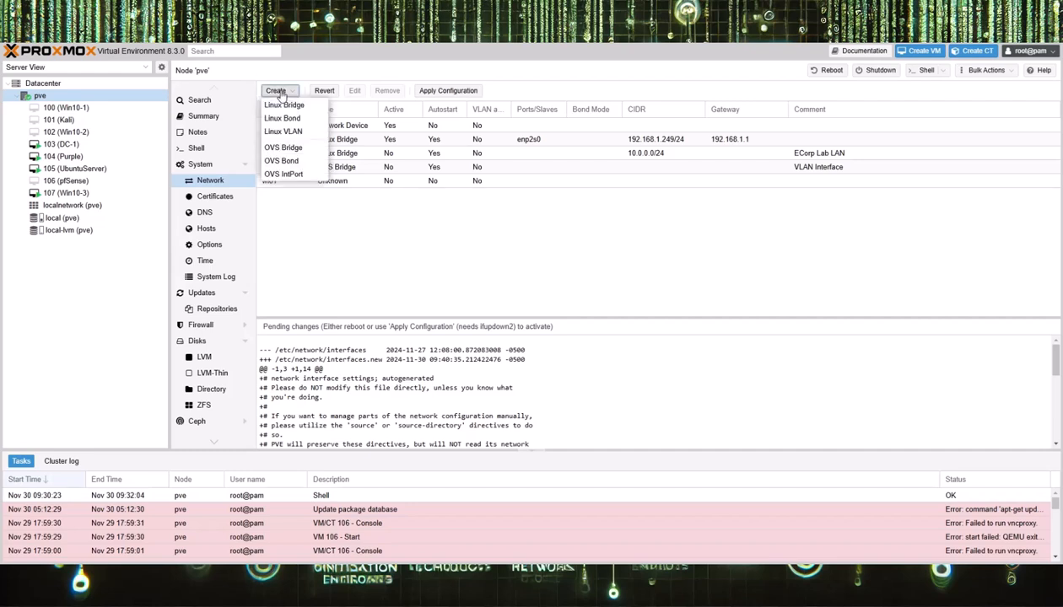
click(284, 177)
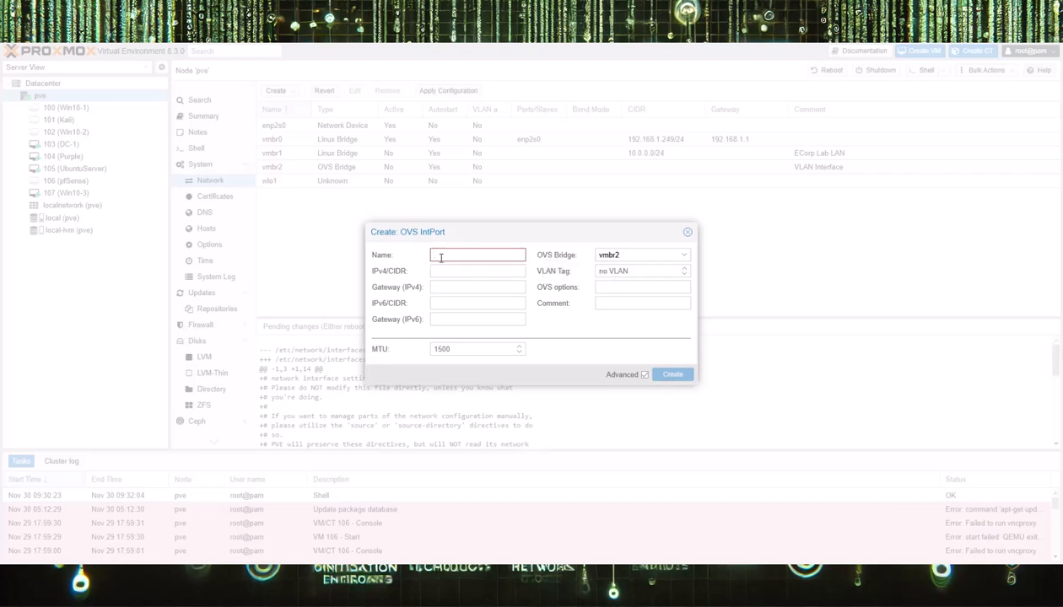
text(vlan)
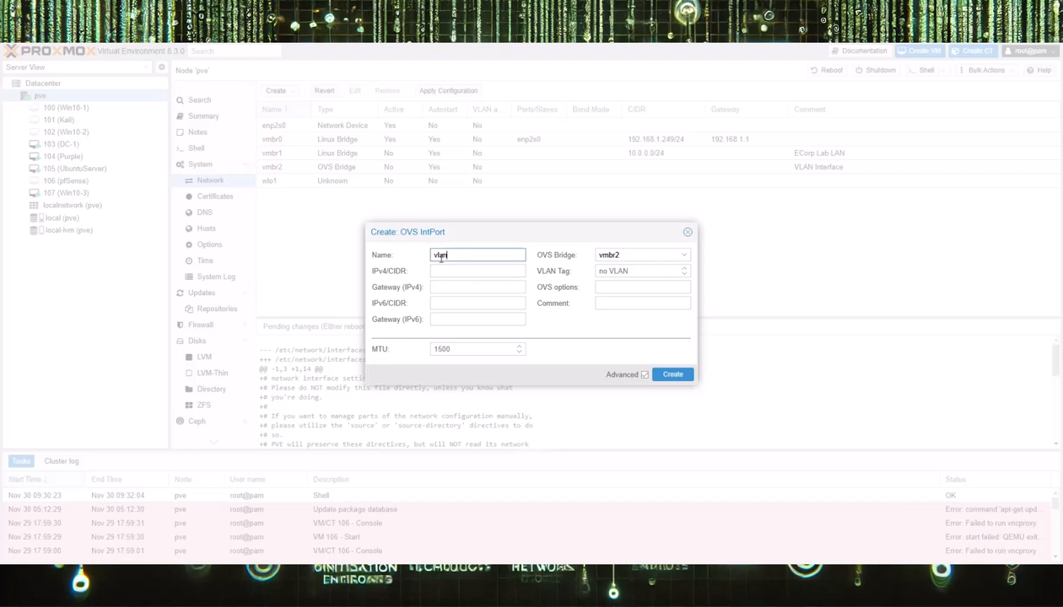
text(10)
click(685, 275)
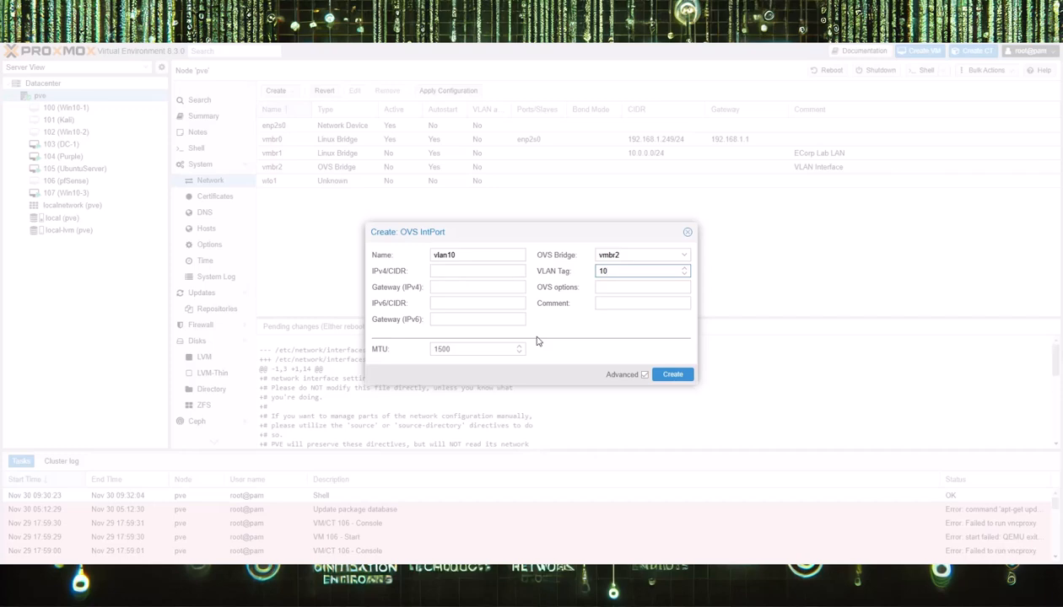
click(673, 374)
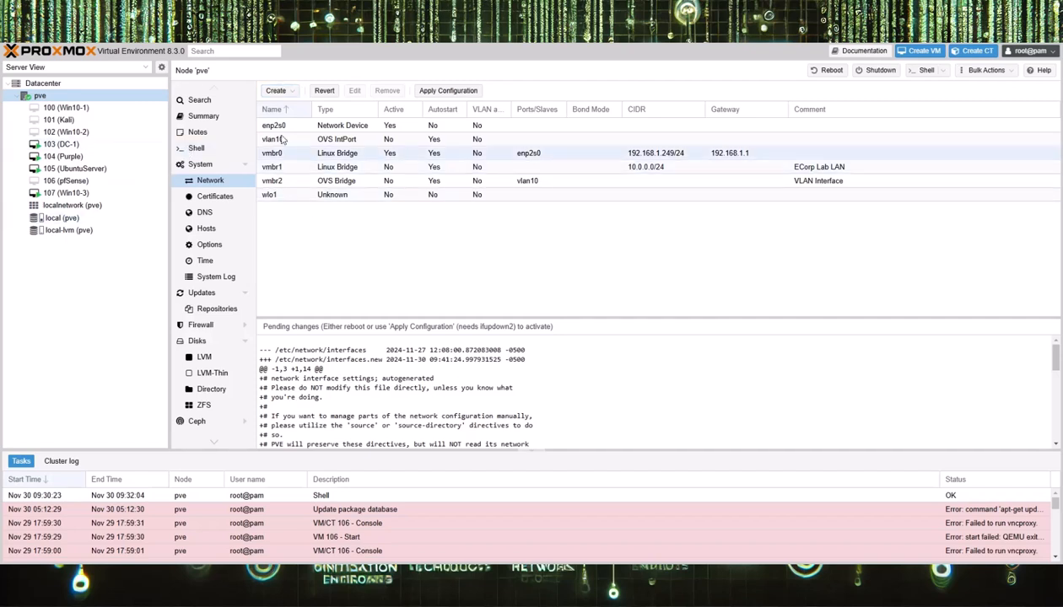
Create an OVS IntPort named vlan20 on bridge vmbr2 with VLAN tag 20
click(278, 91)
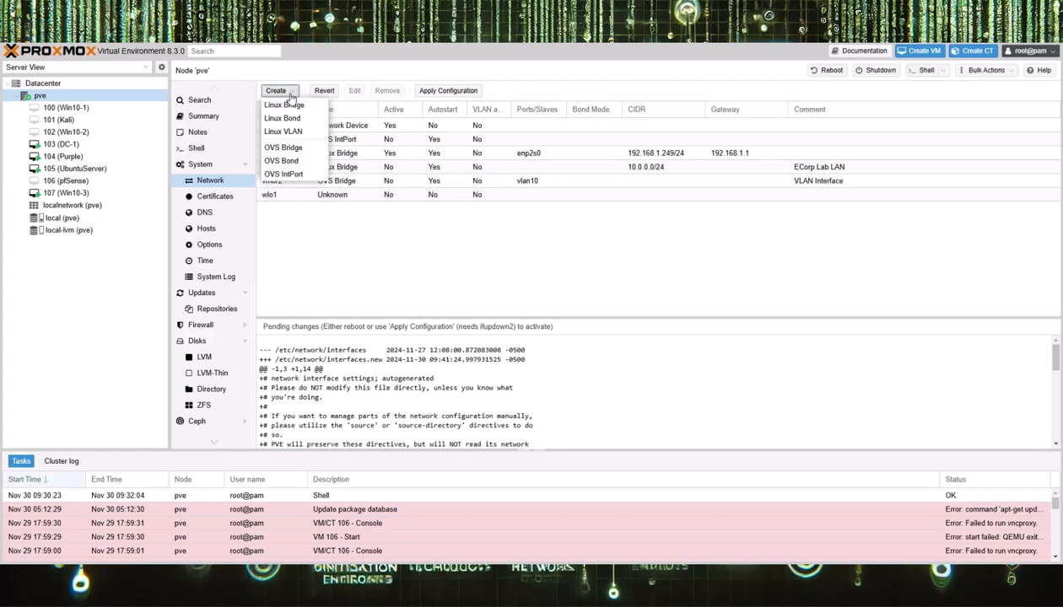
click(284, 175)
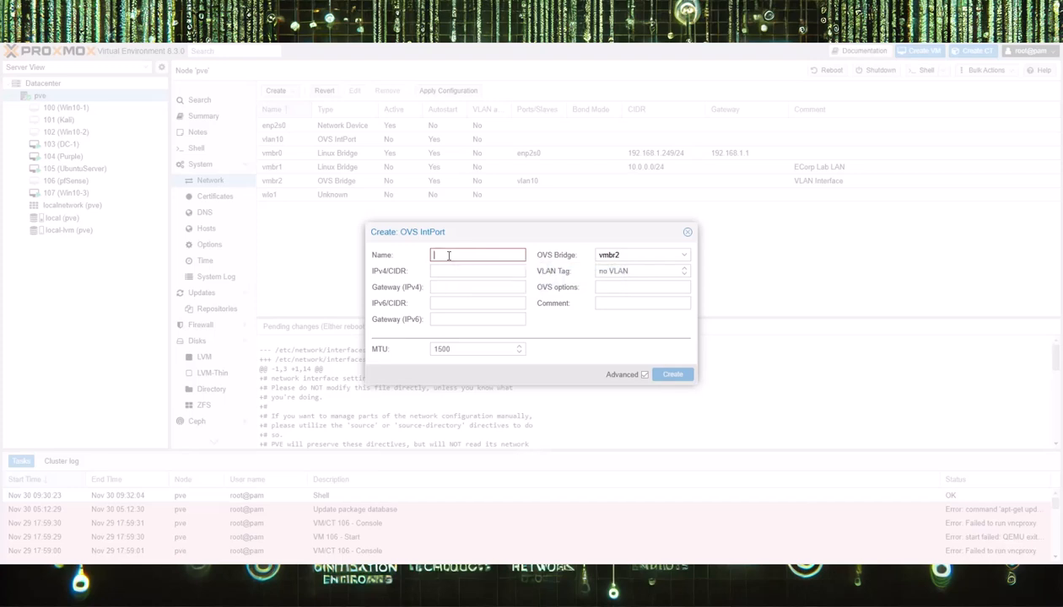
text(v)
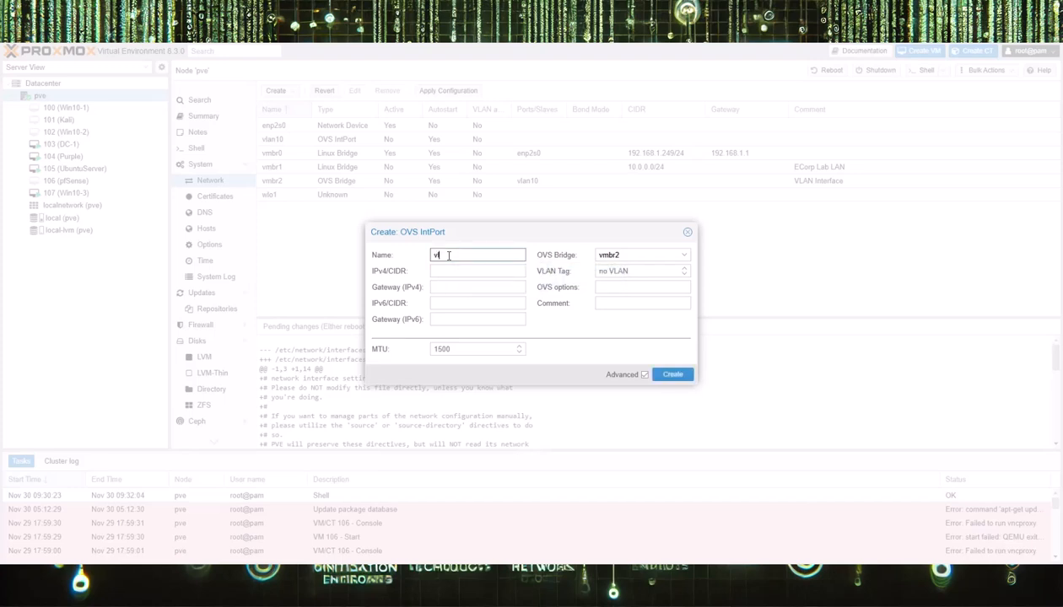
text(lan20)
click(602, 271)
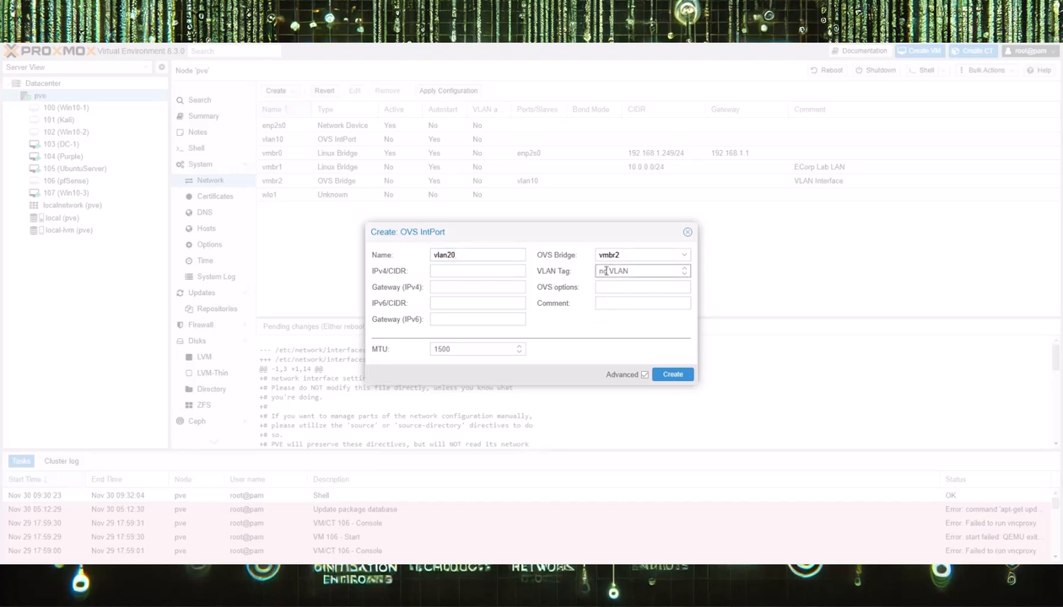
text(20)
click(673, 373)
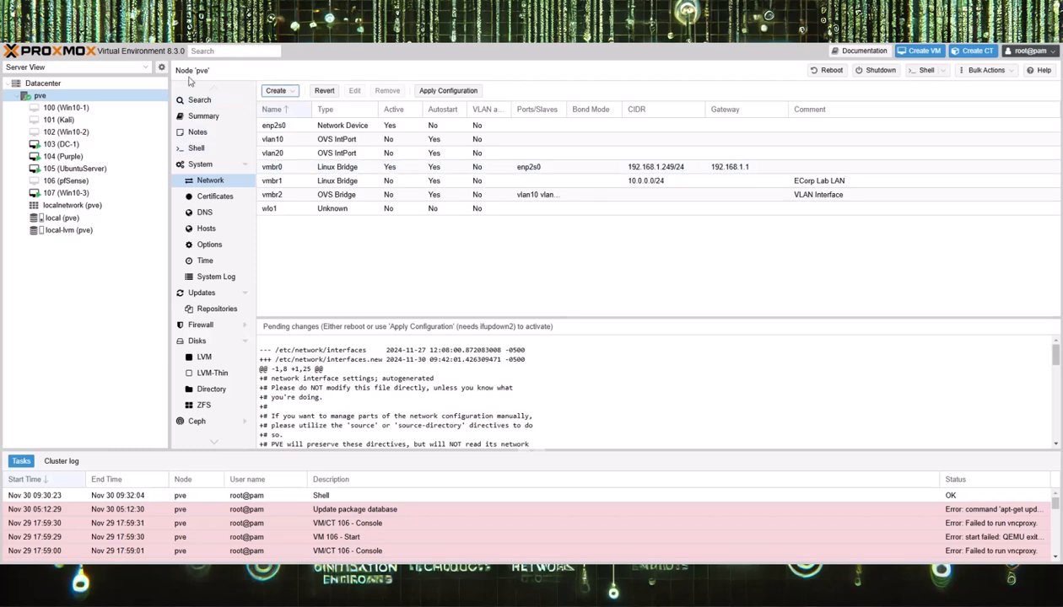
Create an OVS IntPort named vlan30 on bridge vmbr2 with VLAN tag 30
click(278, 91)
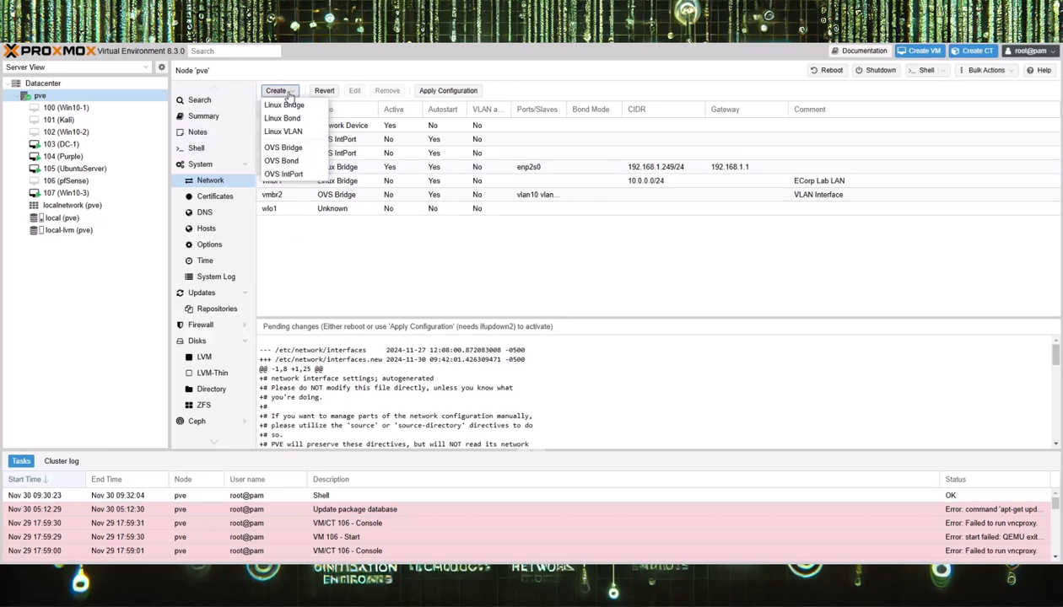
click(283, 180)
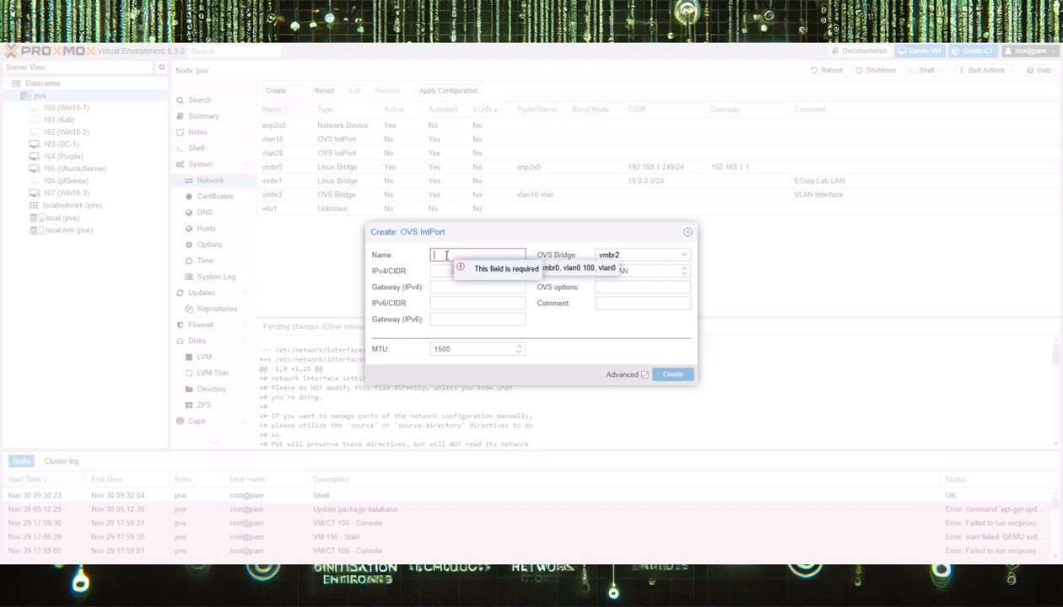
text(vlan)
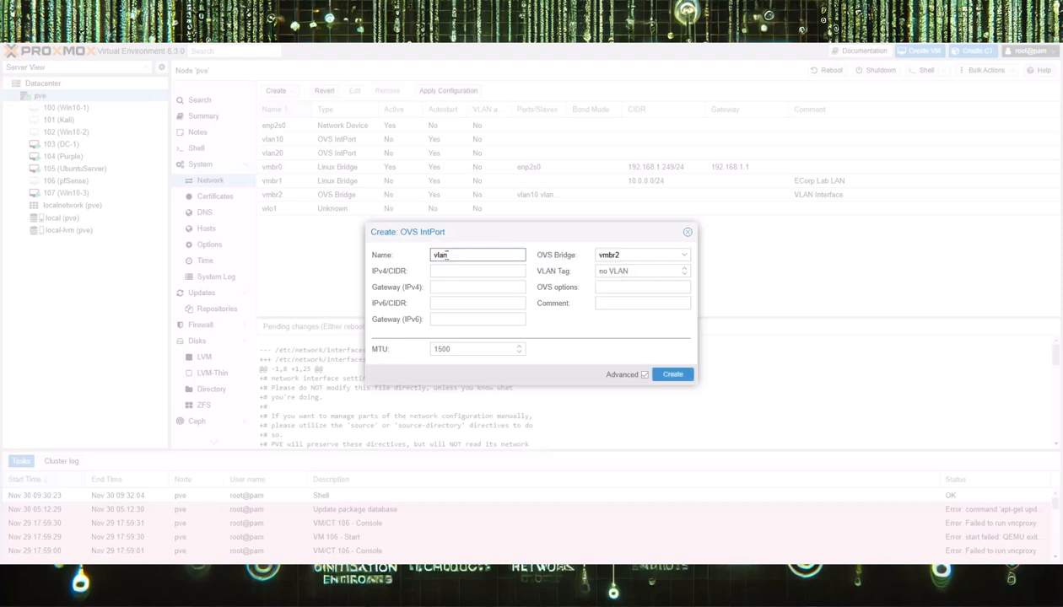
text(30)
click(605, 274)
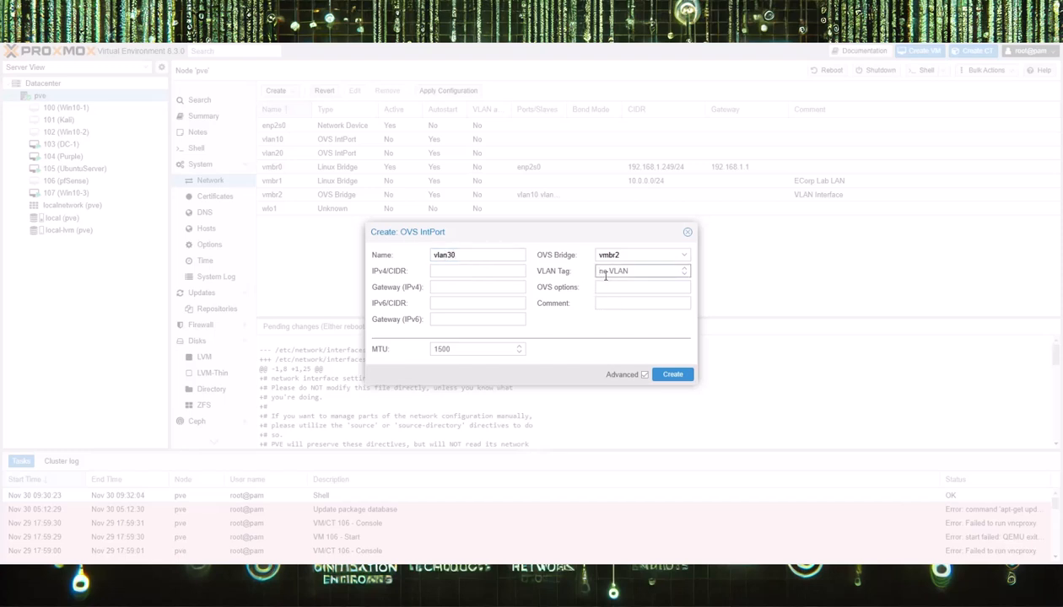
text(30)
click(685, 380)
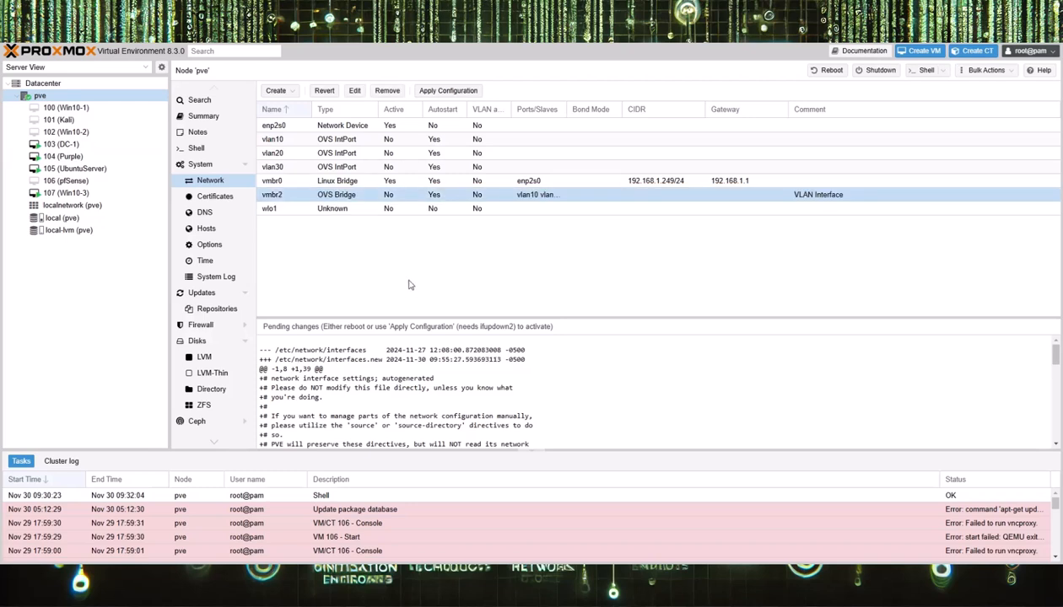
Assign network device net1 of VM 106 (pfSense) to bridge vmbr2 with VLAN tag 10
click(66, 181)
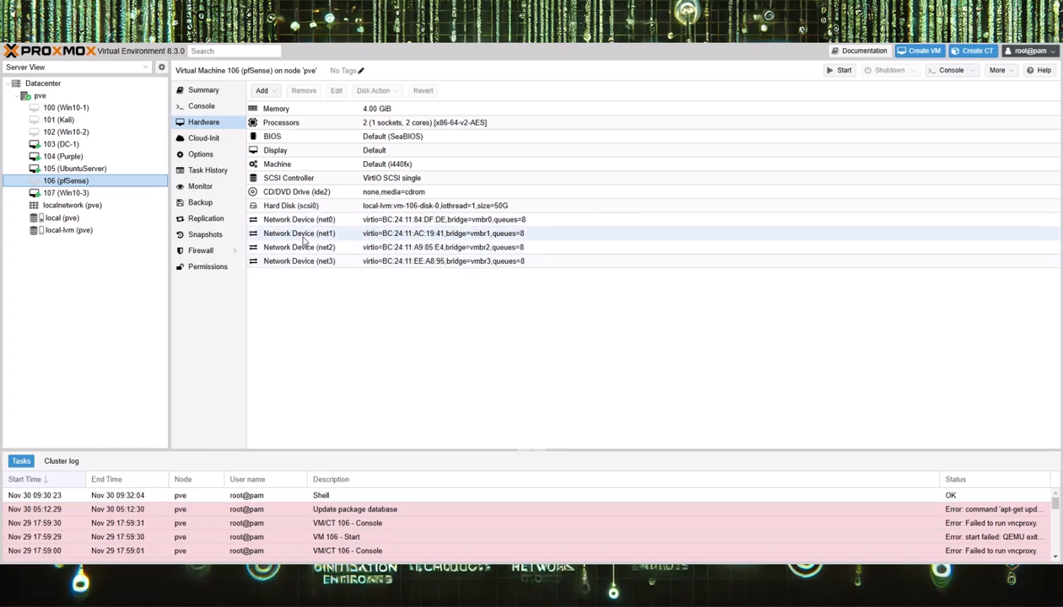
click(392, 239)
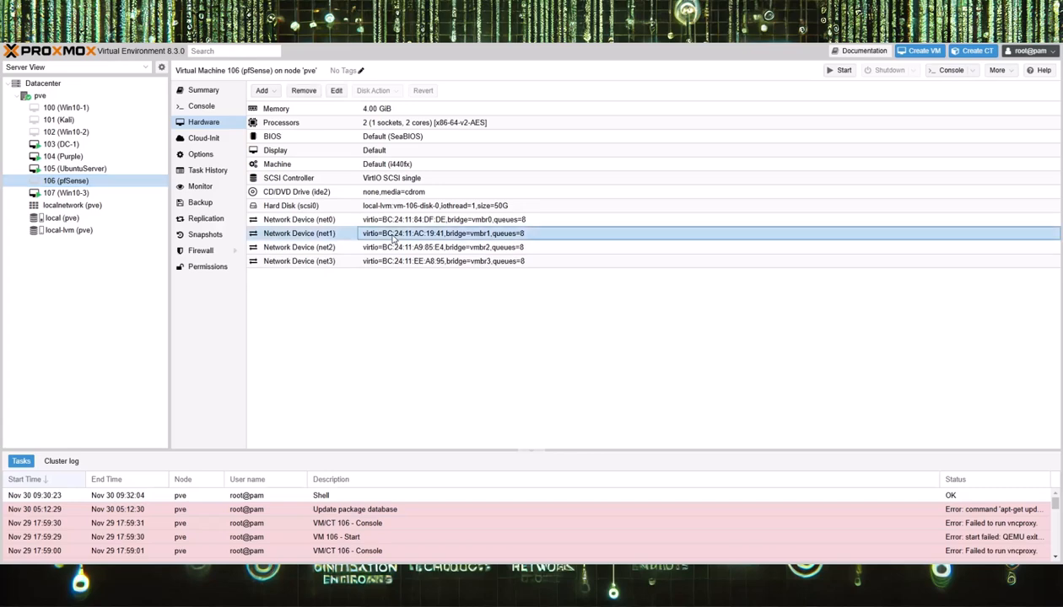
double_click(309, 234)
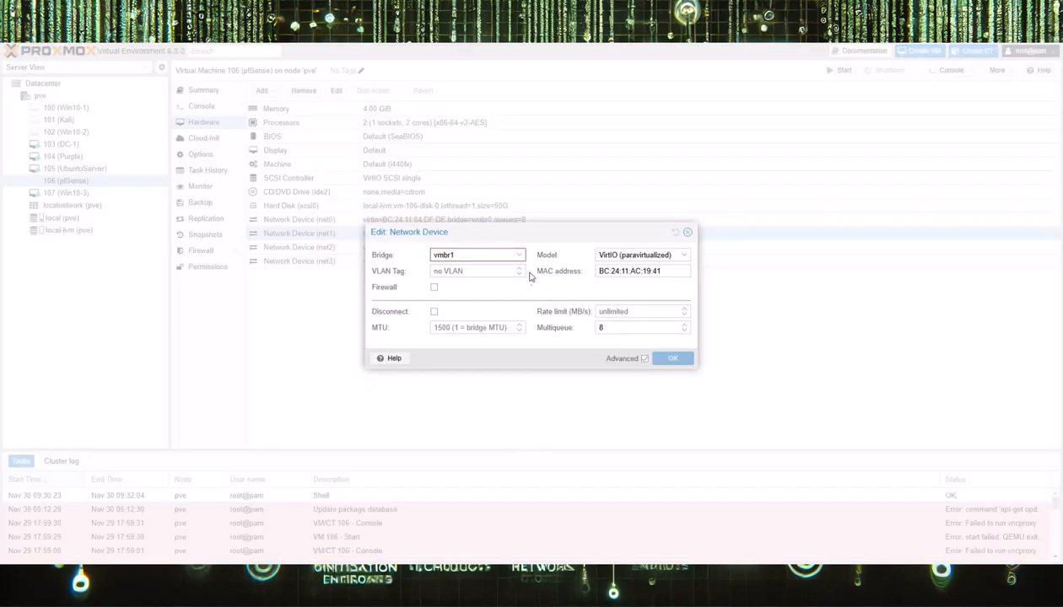
click(519, 255)
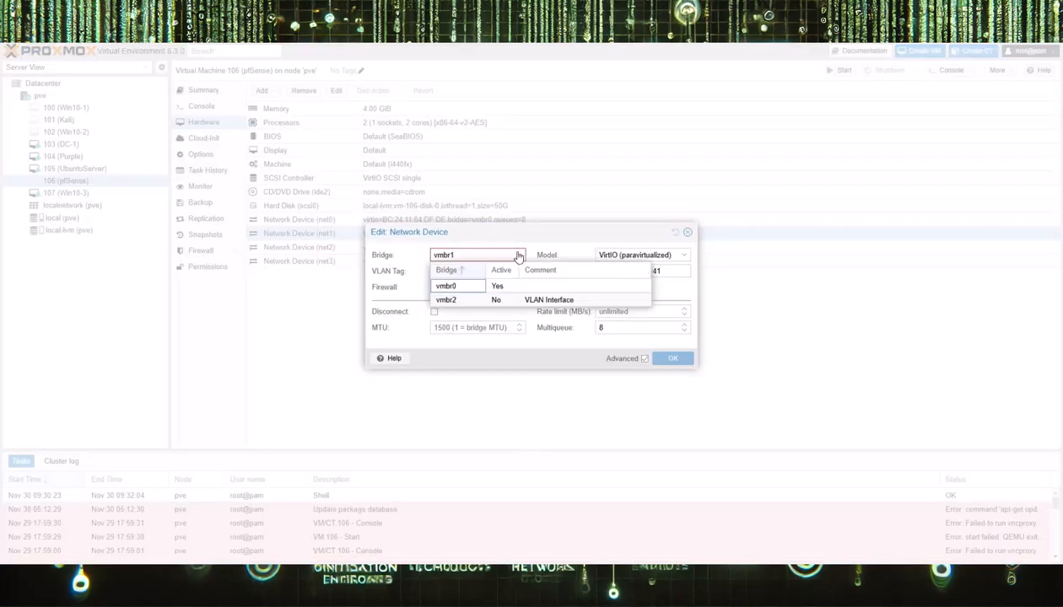
click(449, 300)
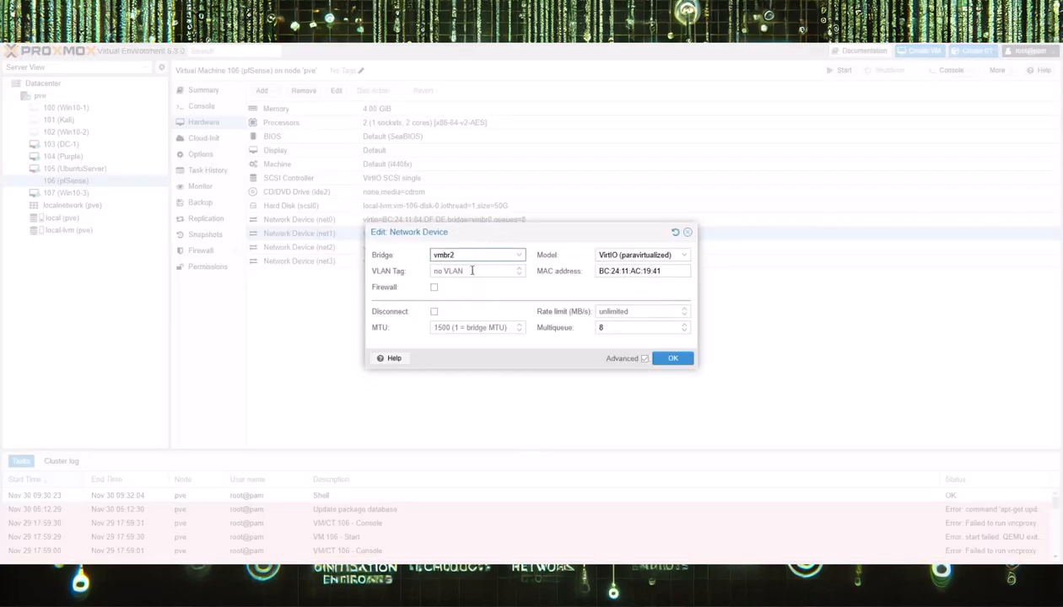
click(450, 271)
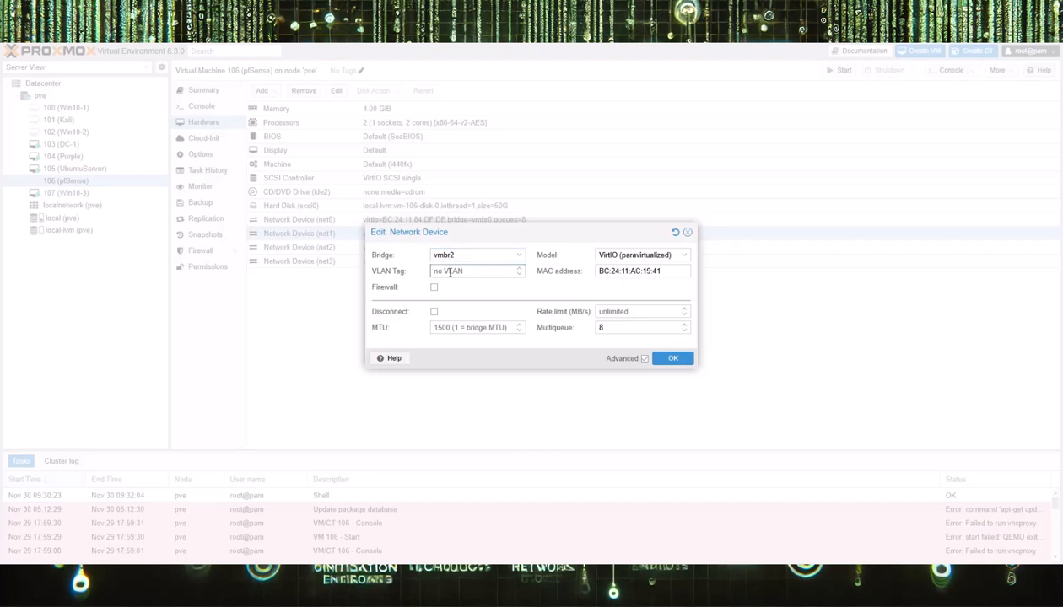
text(10)
click(666, 359)
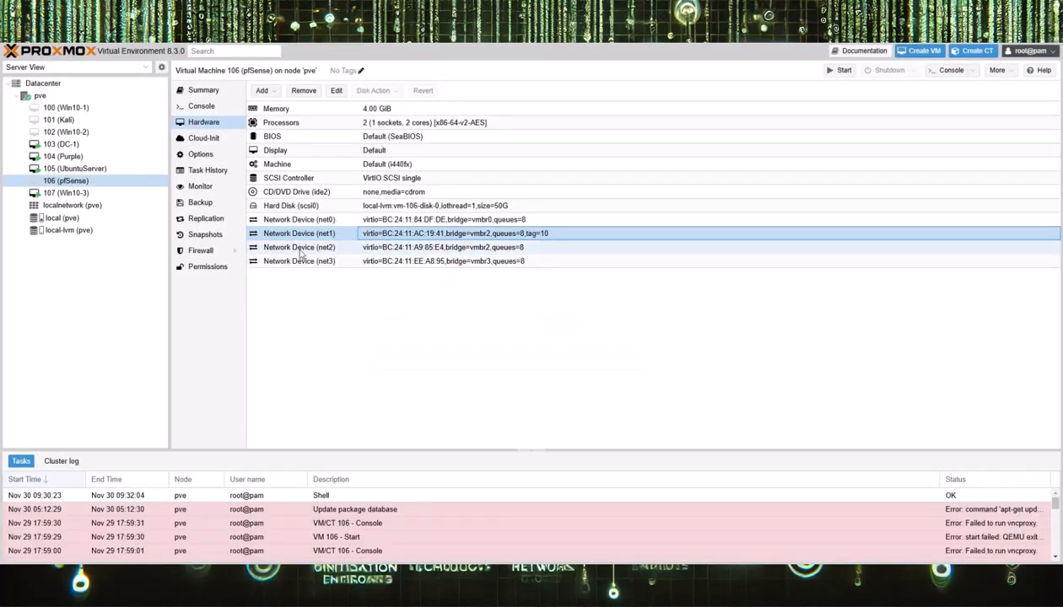
Set VLAN tag 20 on pfSense's network device net2, and assign net3 to bridge vmbr2 with VLAN tag 30
double_click(302, 253)
click(448, 271)
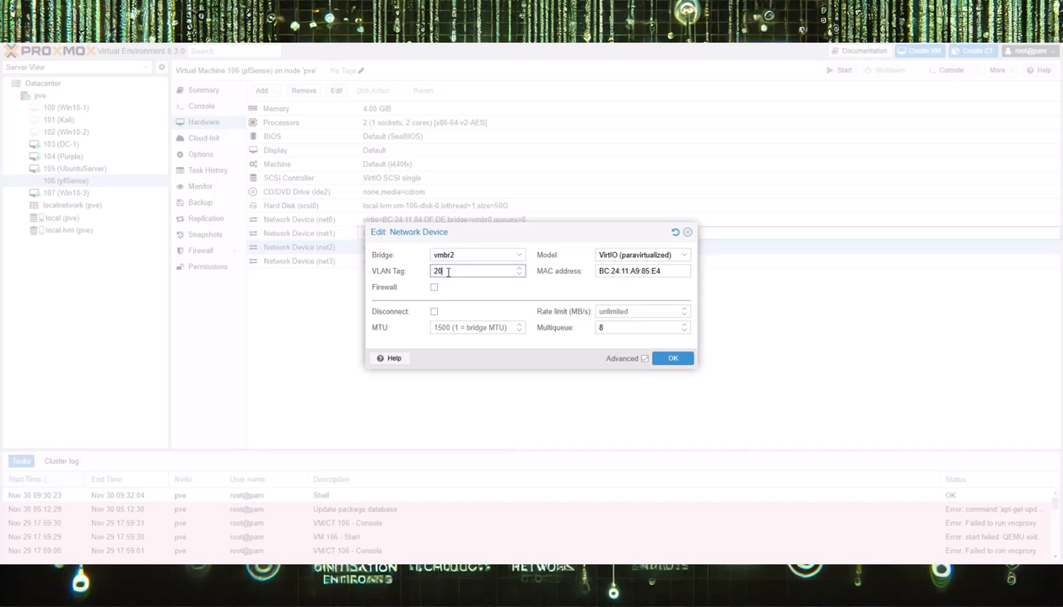
click(672, 358)
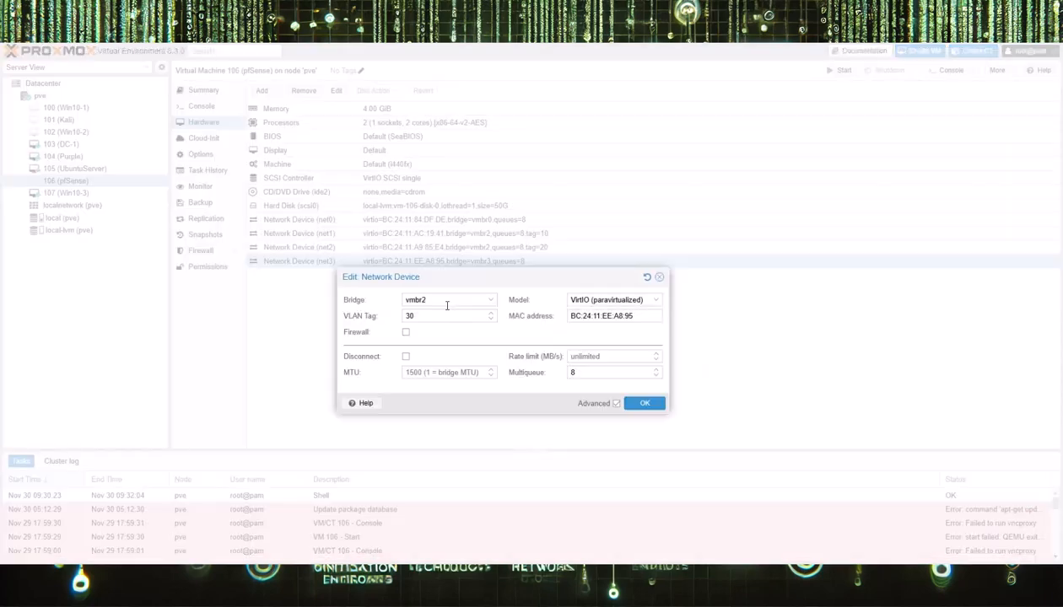
click(417, 314)
click(644, 405)
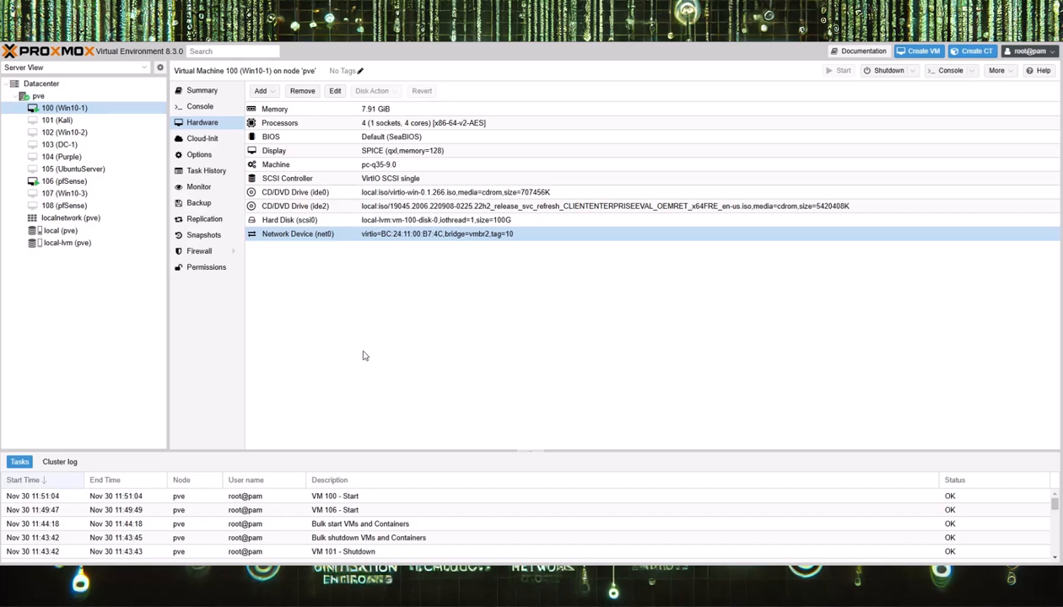
Open the settings of network device net0 on VM 100 (Win10-1) to check its bridge and VLAN tag
click(310, 239)
double_click(393, 230)
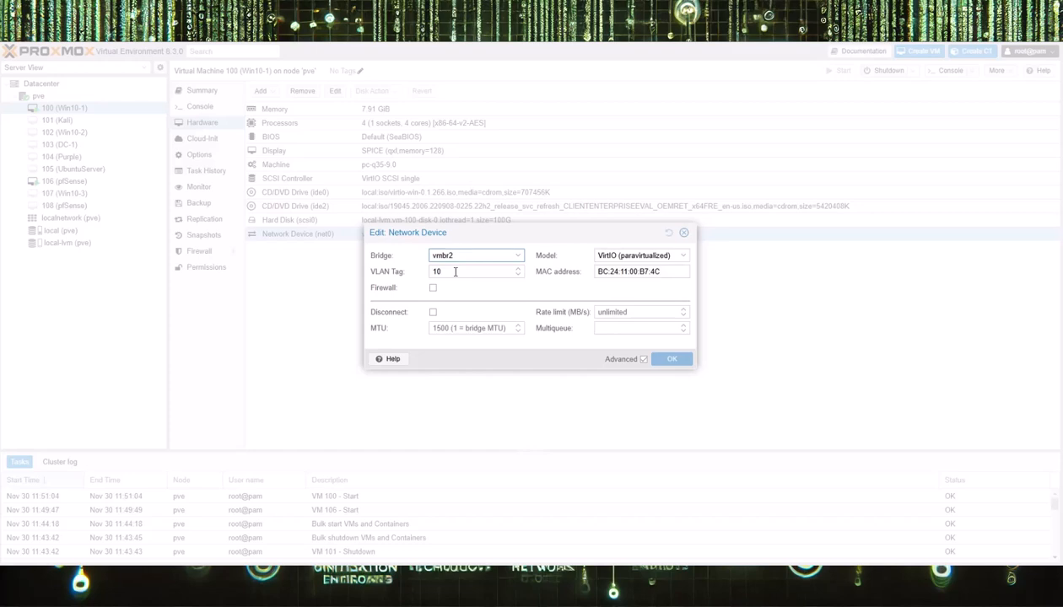
Close VM 100's network settings and assign network device net0 of VM 101 (Kali) to bridge vmbr2 with VLAN tag 30
click(683, 235)
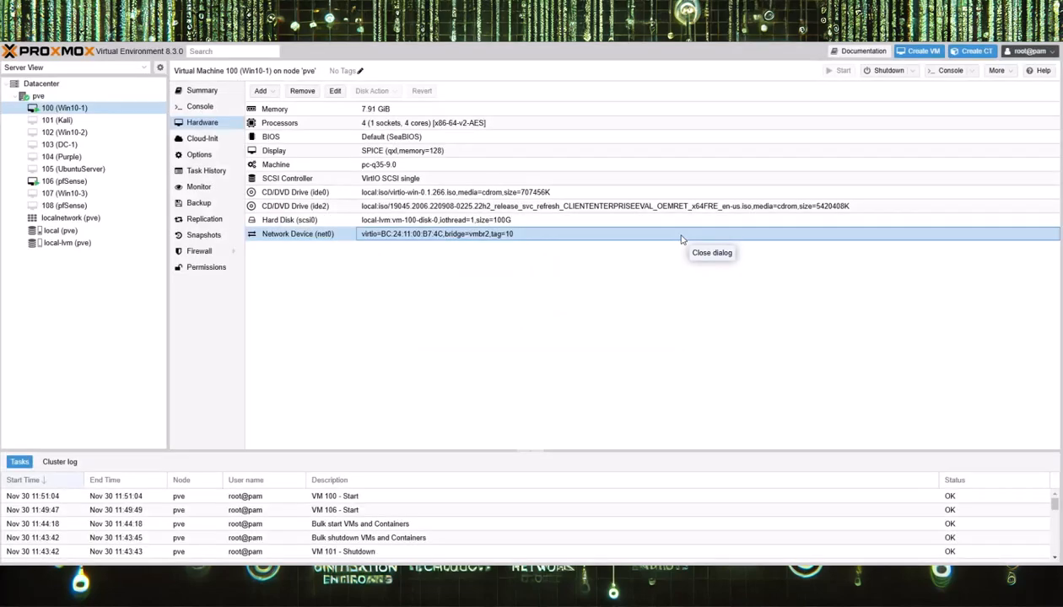
click(68, 121)
double_click(67, 120)
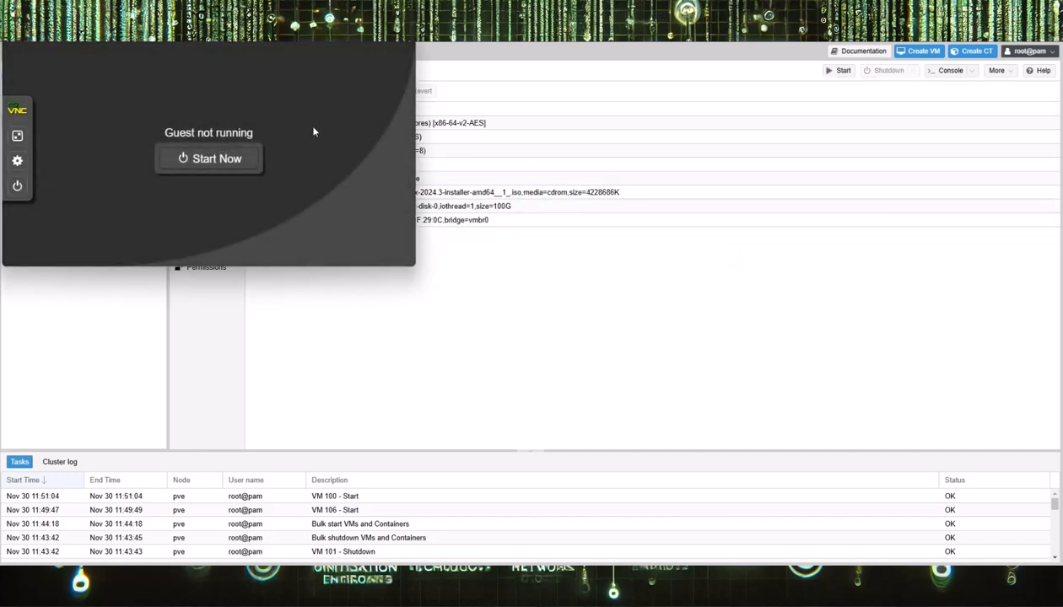
click(403, 7)
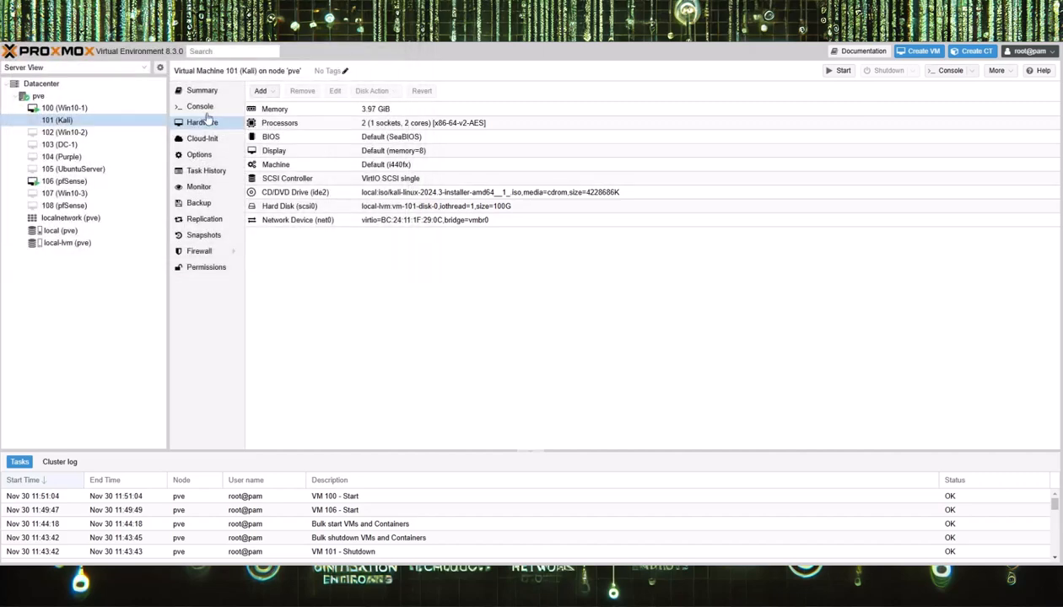
double_click(289, 221)
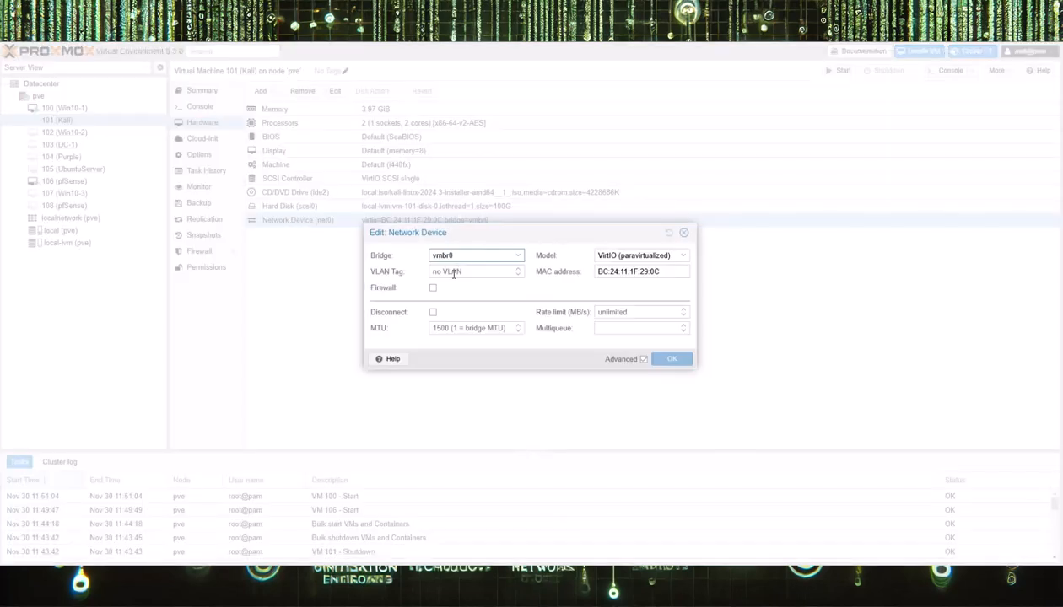
click(516, 256)
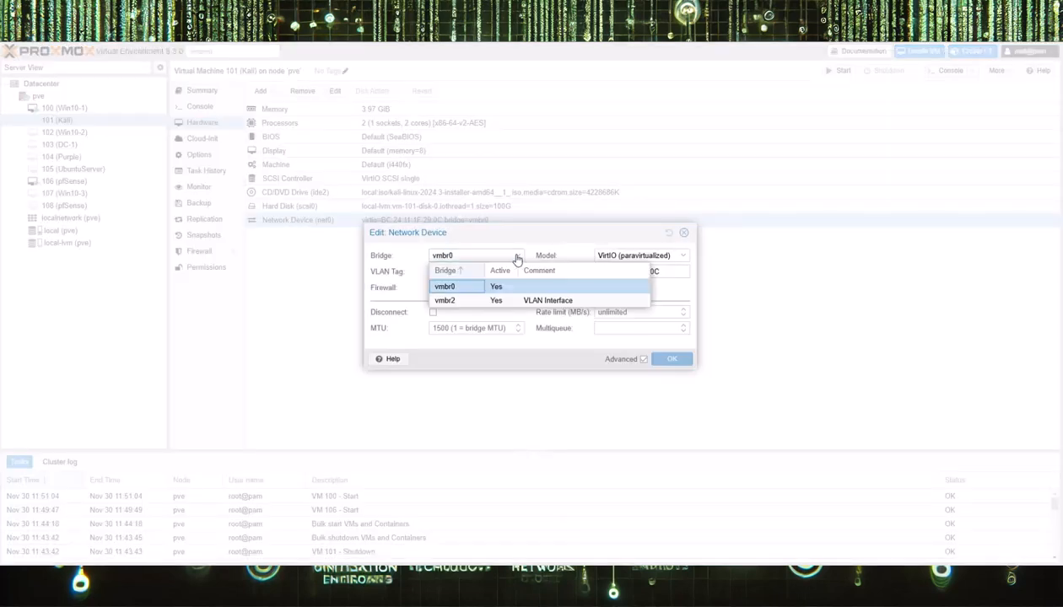
click(458, 302)
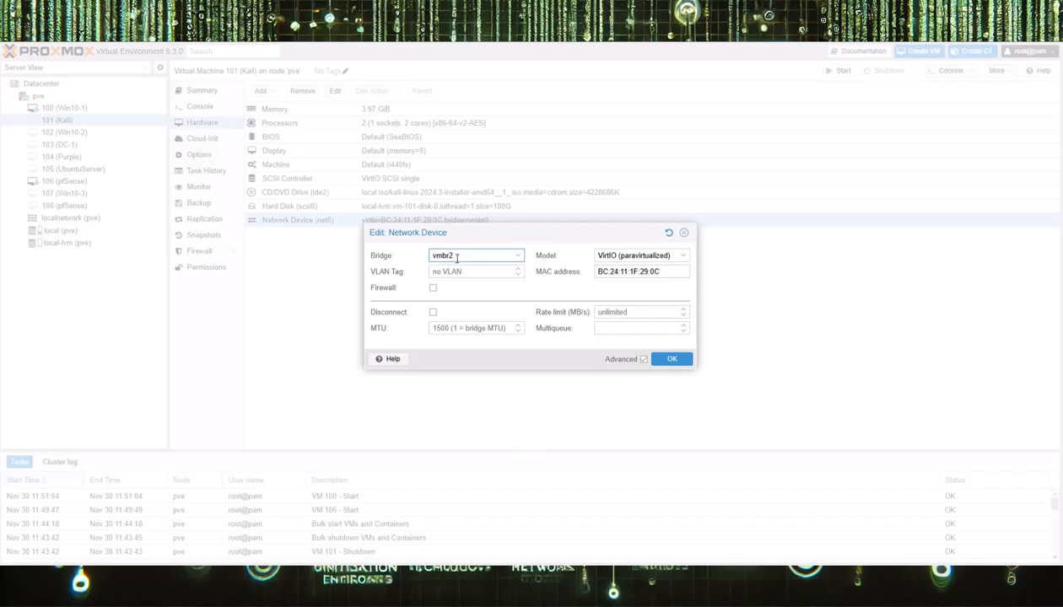
click(439, 270)
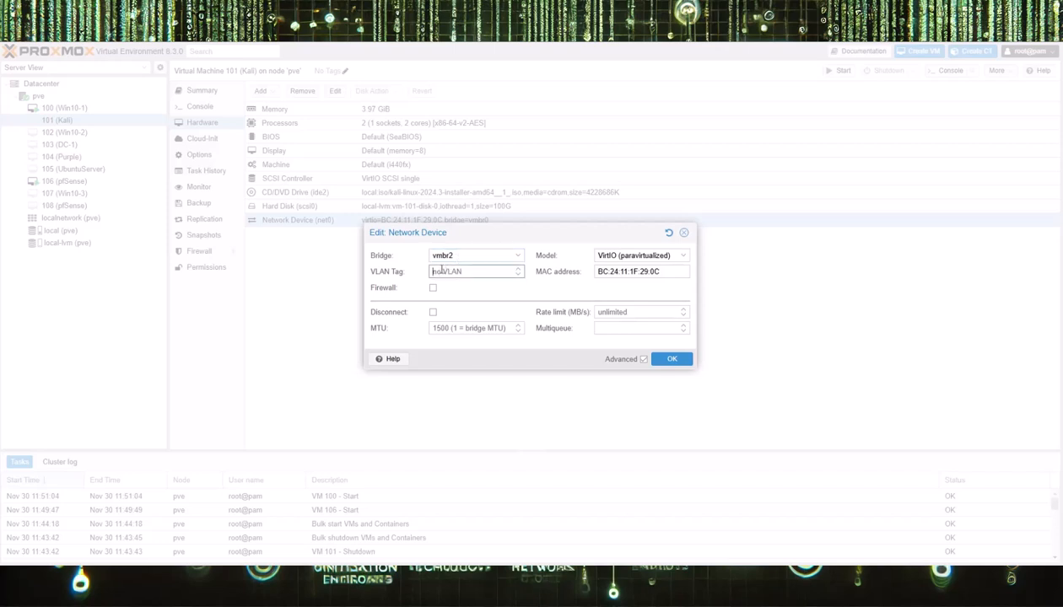
text(3)
click(671, 360)
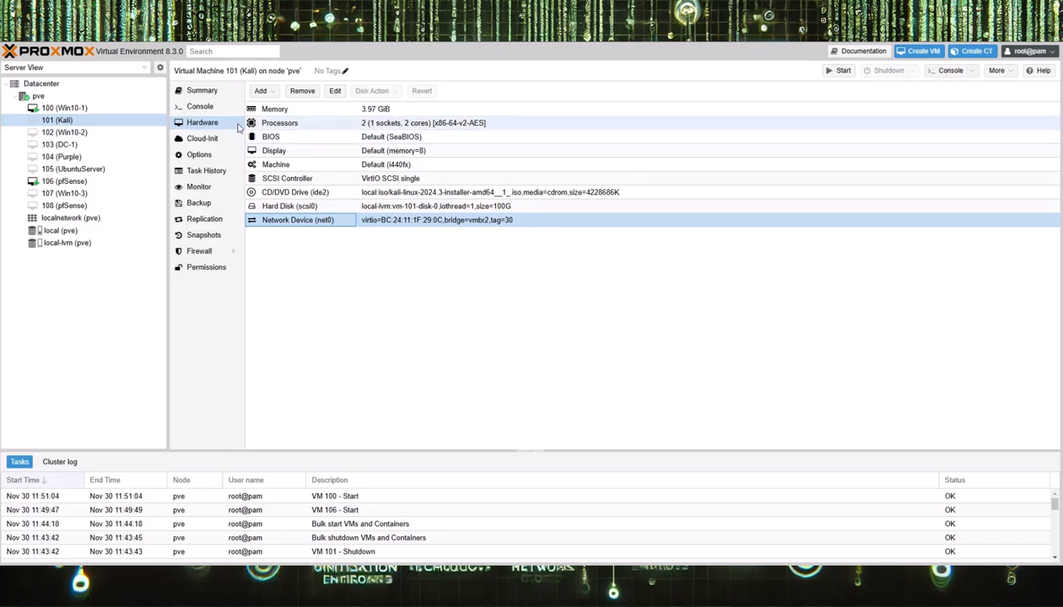
Check the bridge and VLAN tag of net0 on VM 102 (Win10-2), net1 on VM 103 (DC-1) and net0 on VM 104 (Purple)
click(82, 133)
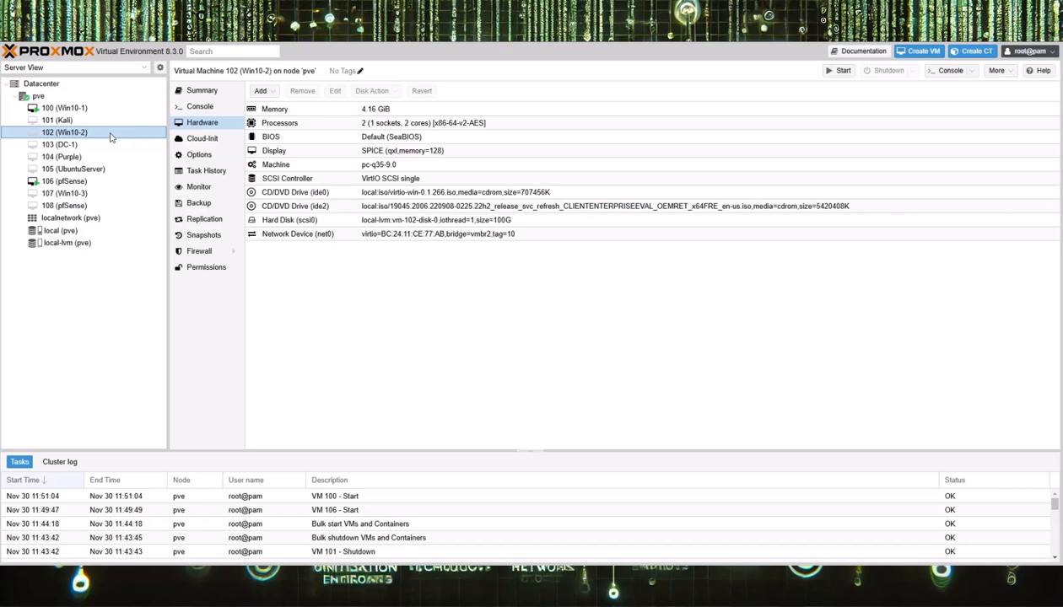
double_click(310, 235)
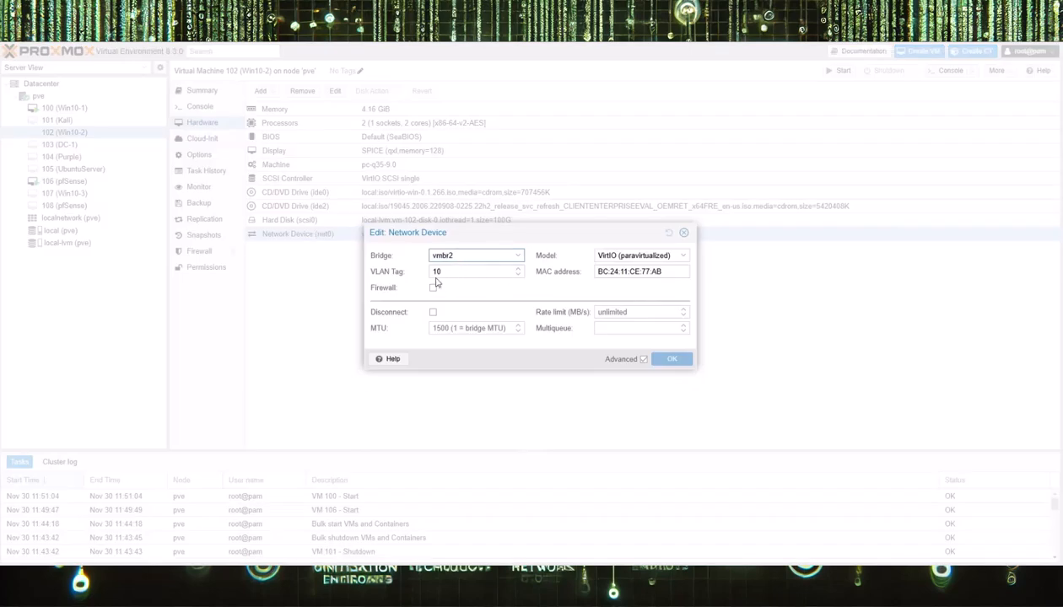
click(683, 235)
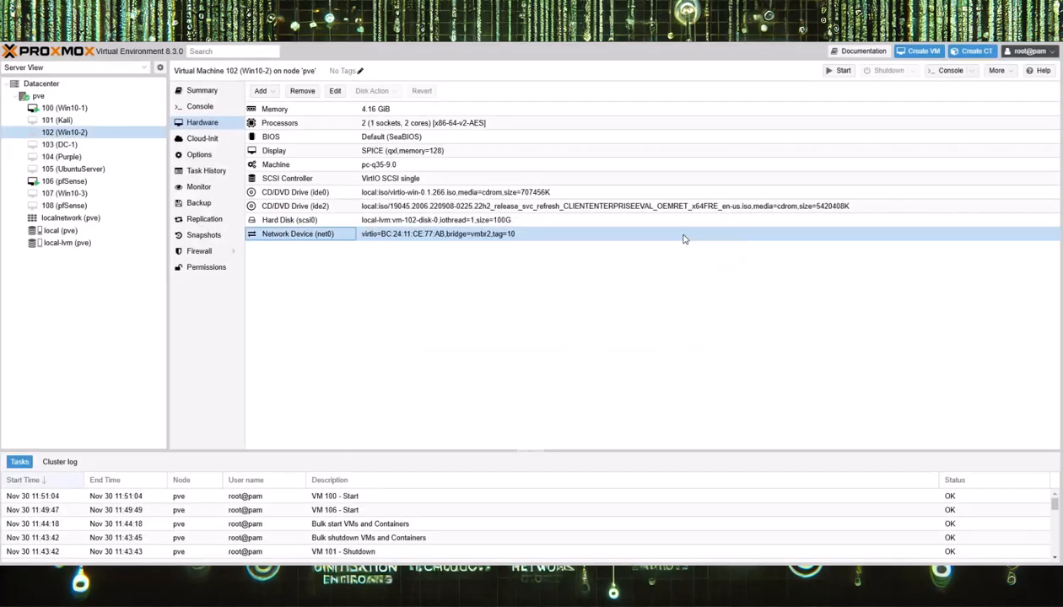
click(77, 146)
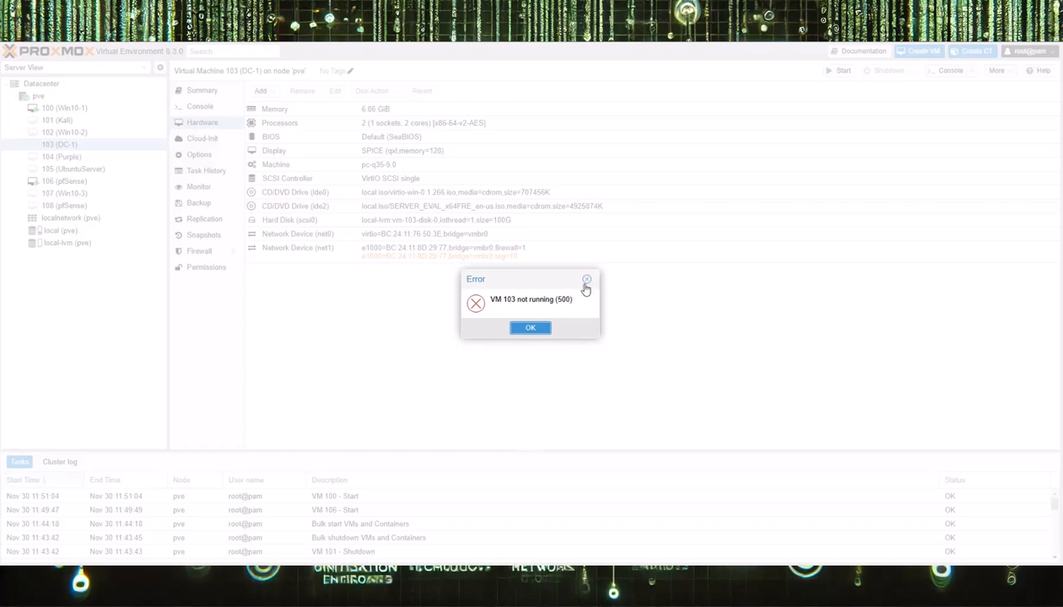
click(586, 281)
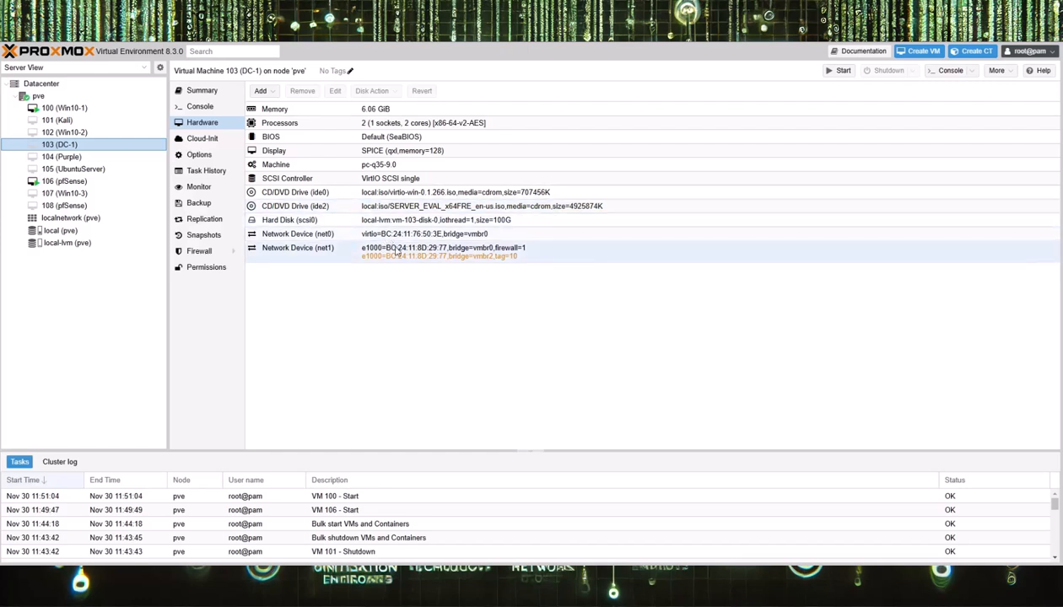
double_click(435, 249)
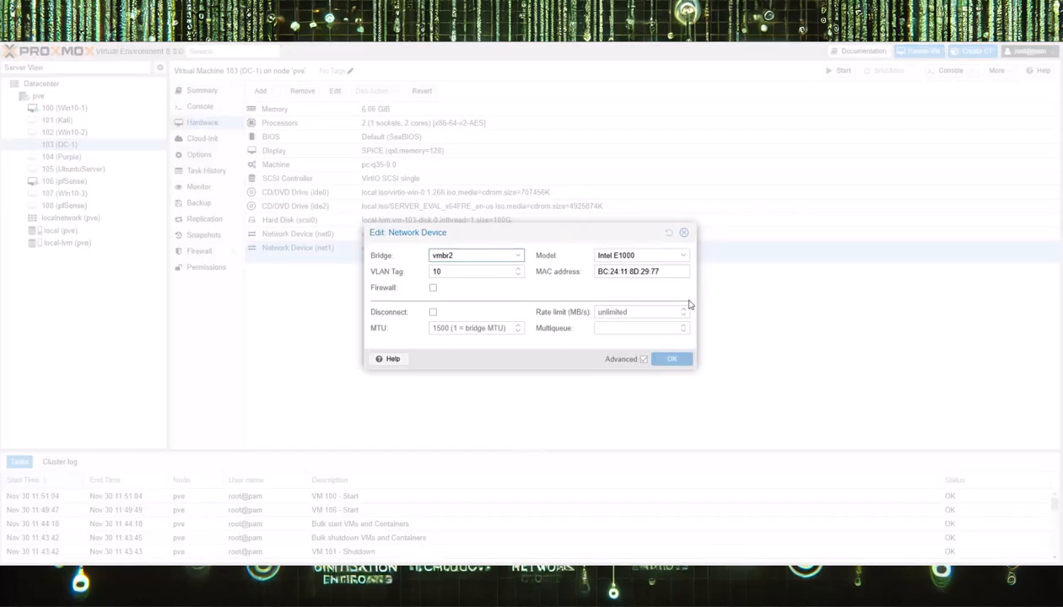
click(683, 235)
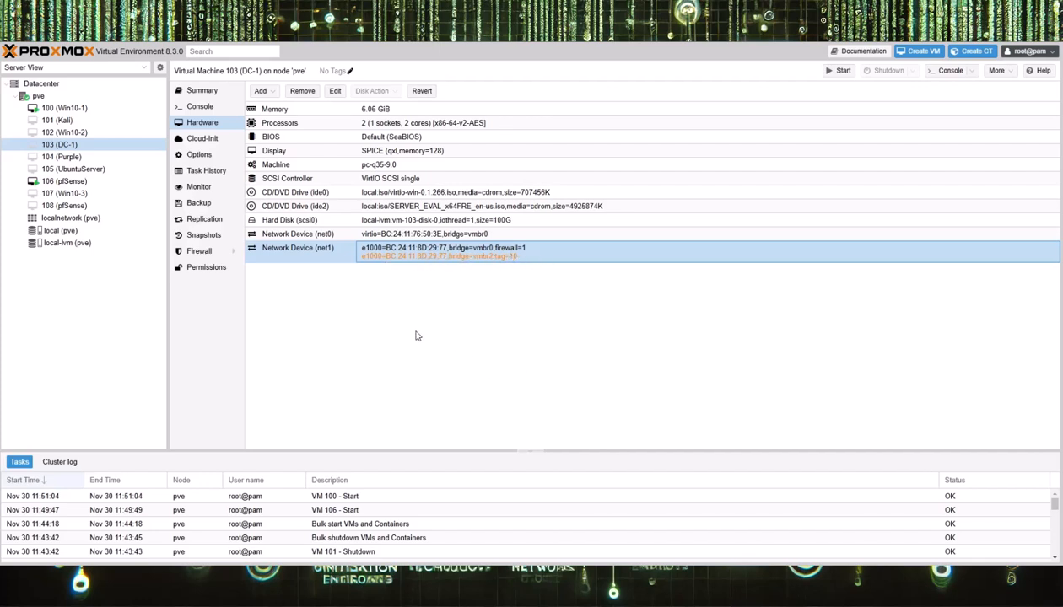
click(61, 157)
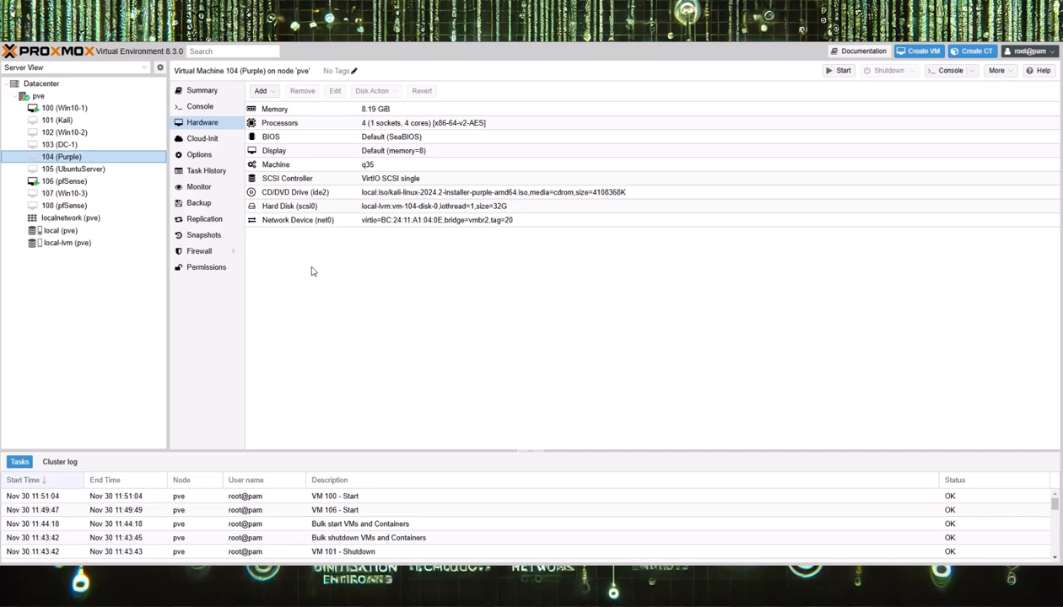
double_click(387, 220)
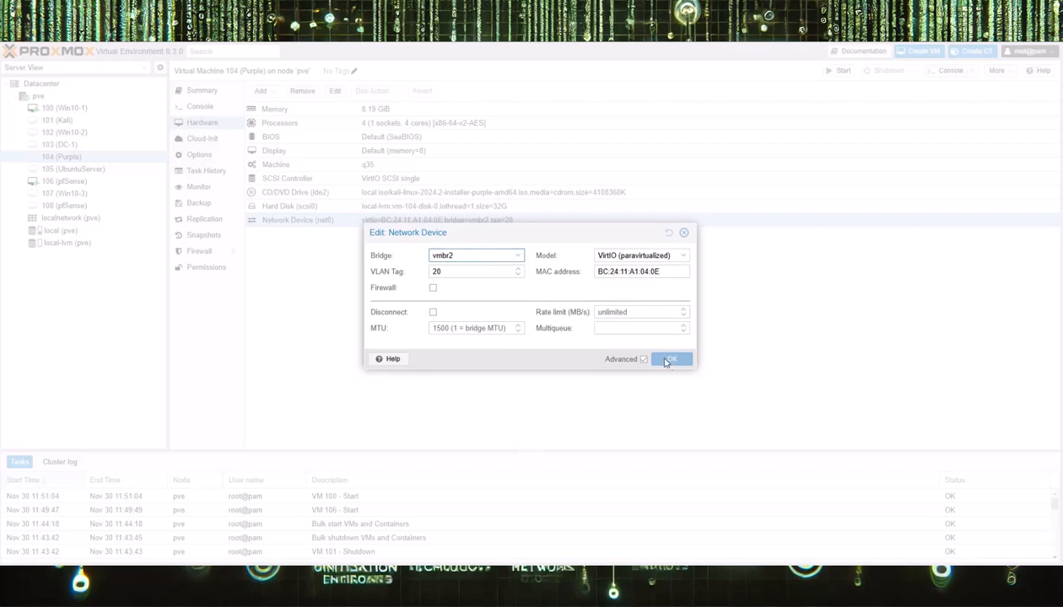
click(684, 234)
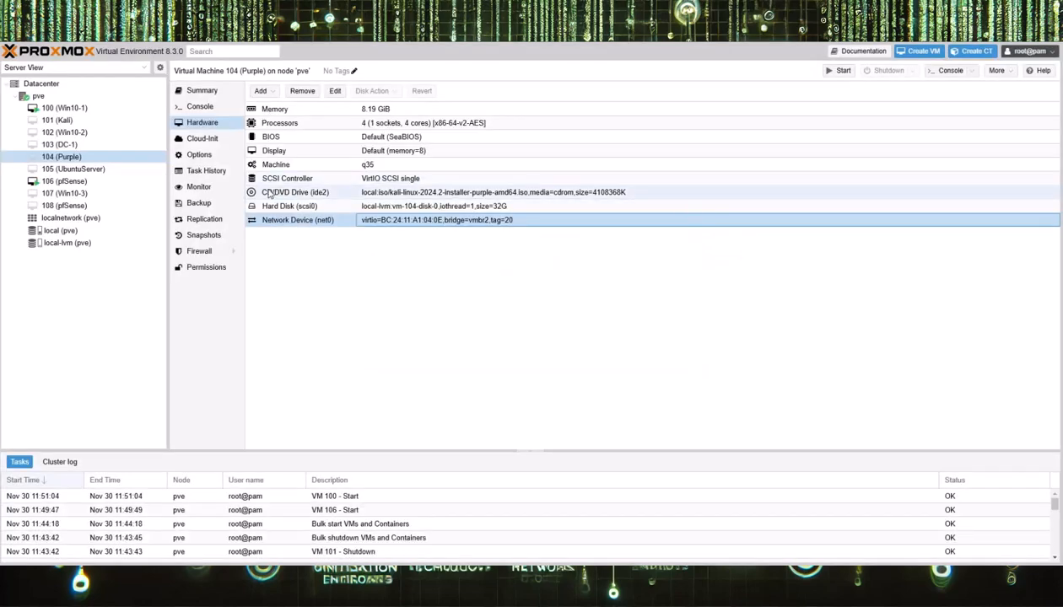
Assign network device net0 of VM 105 (UbuntuServer) to bridge vmbr2 with VLAN tag 20
click(99, 170)
double_click(99, 169)
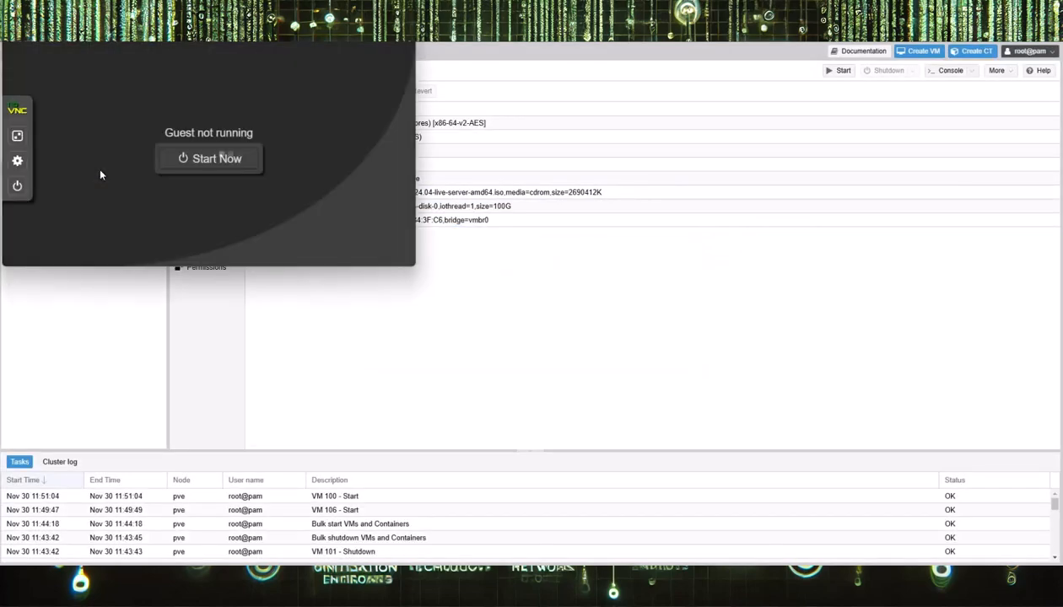
click(404, 12)
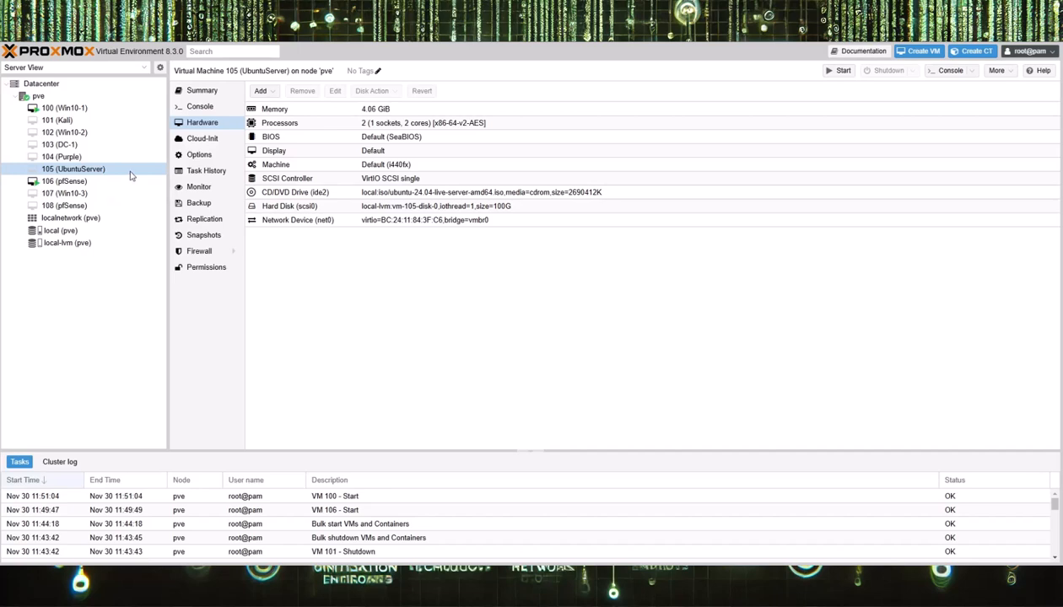
double_click(382, 222)
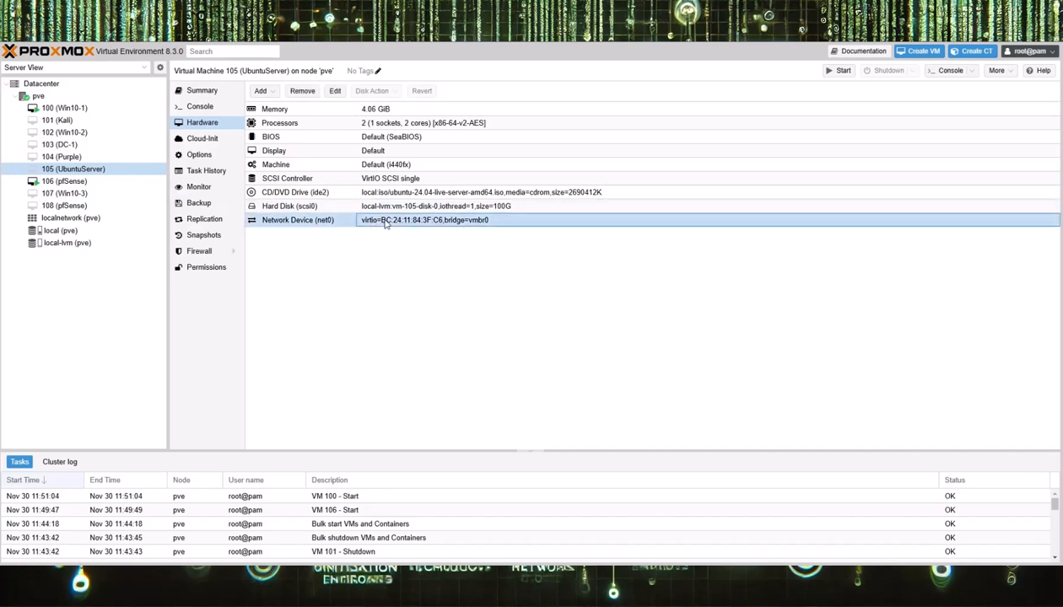
click(456, 252)
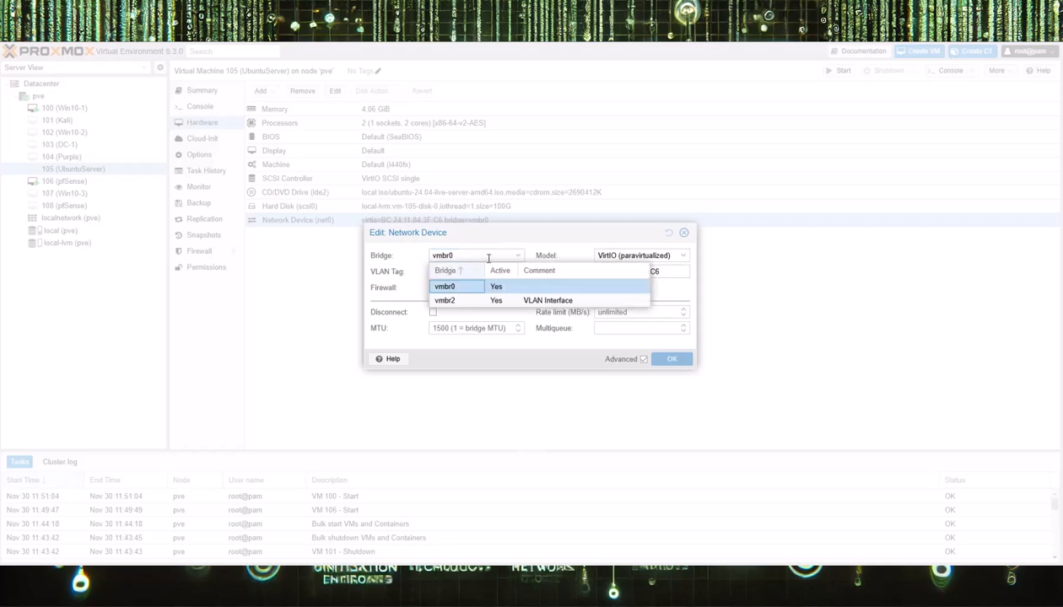
click(448, 297)
click(465, 272)
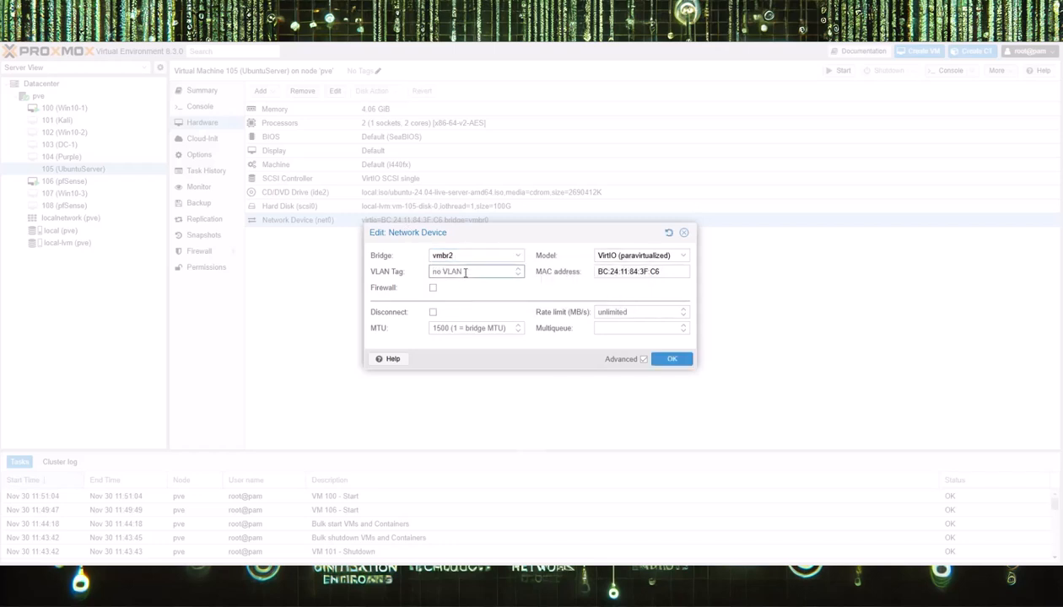
text(20)
click(672, 358)
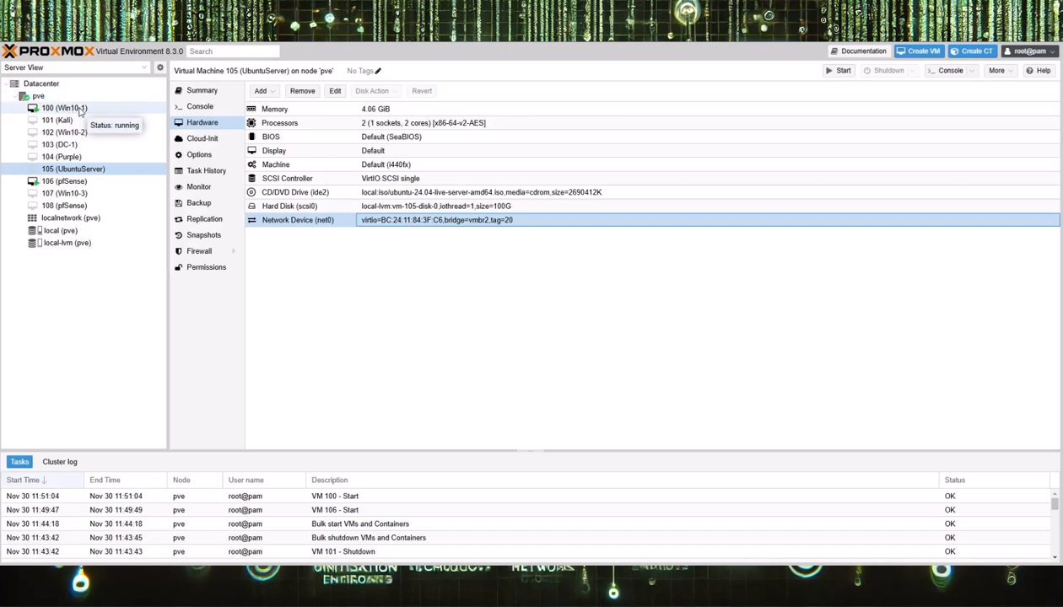
Switch to the Win10-1 VM's desktop and run ipconfig in a command prompt to check its IP address and default gateway
drag(0, 52, 440, 44)
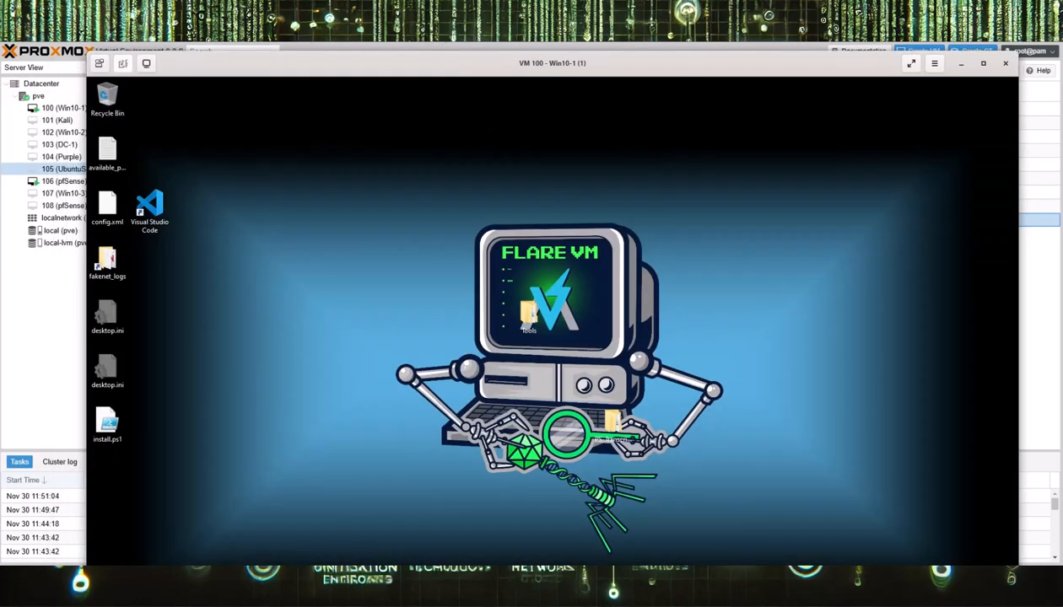
click(979, 63)
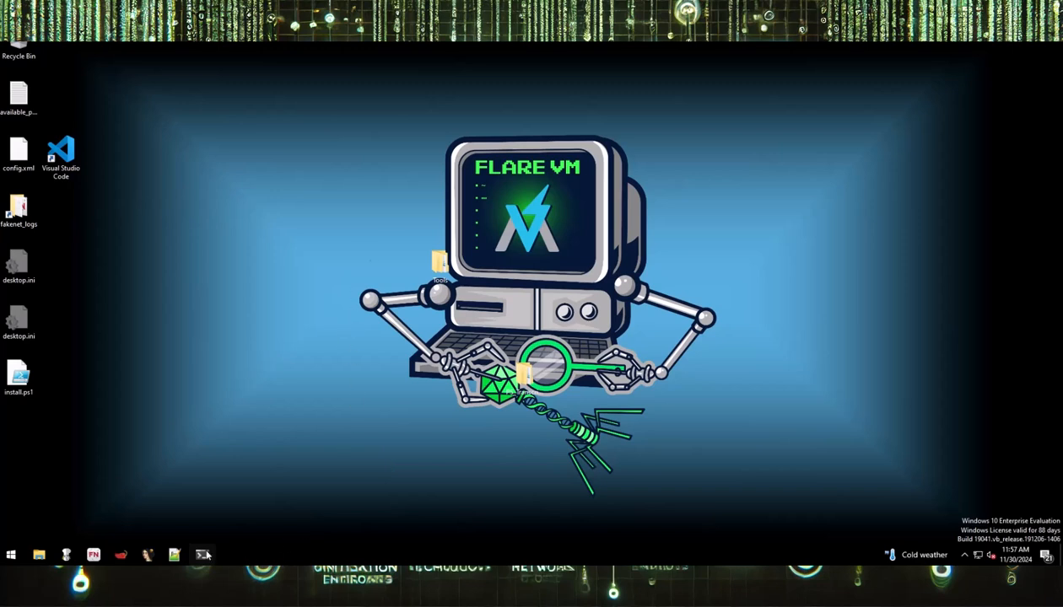
click(203, 555)
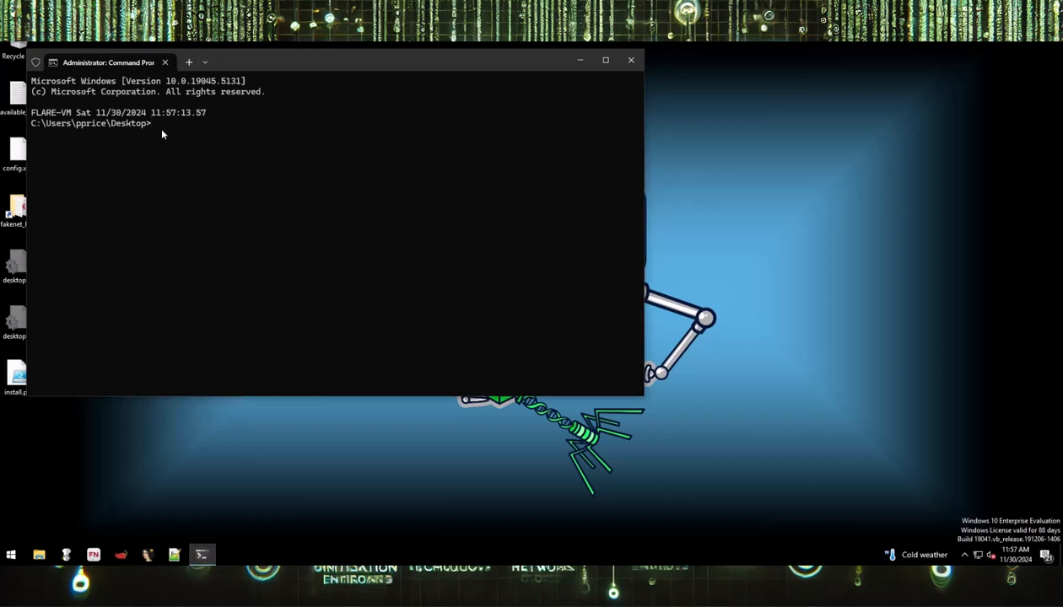
text(ipconfig)
key(Return)
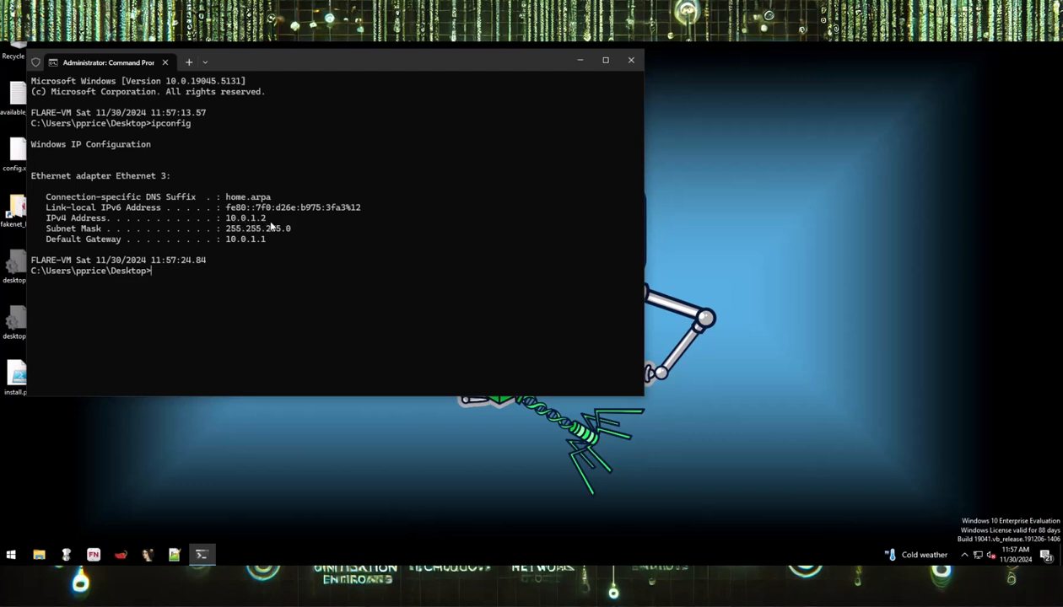
click(579, 61)
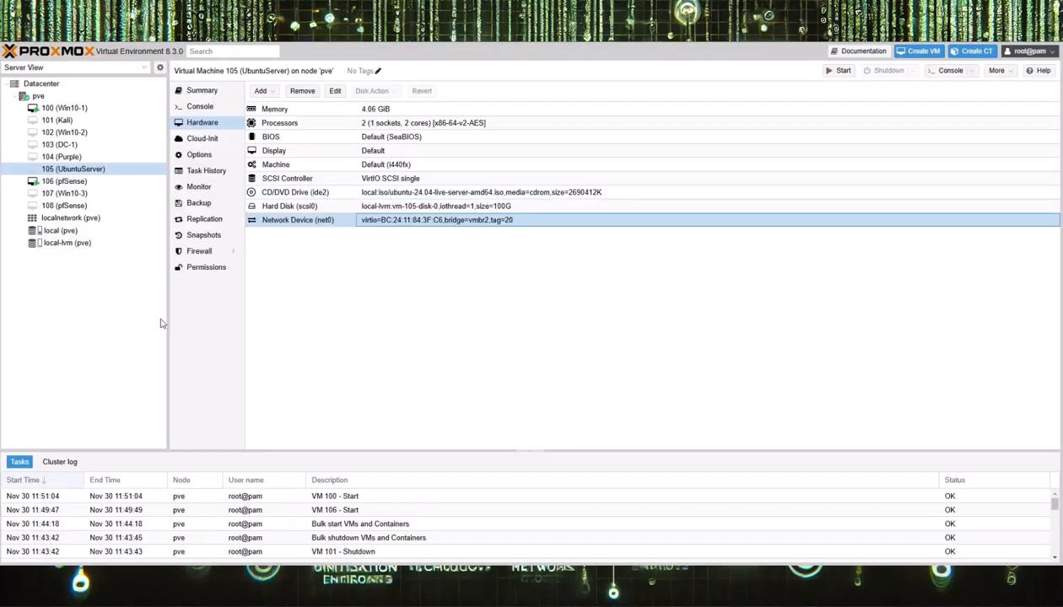
Start VM 102 (Win10-2) and open its SPICE console
click(71, 134)
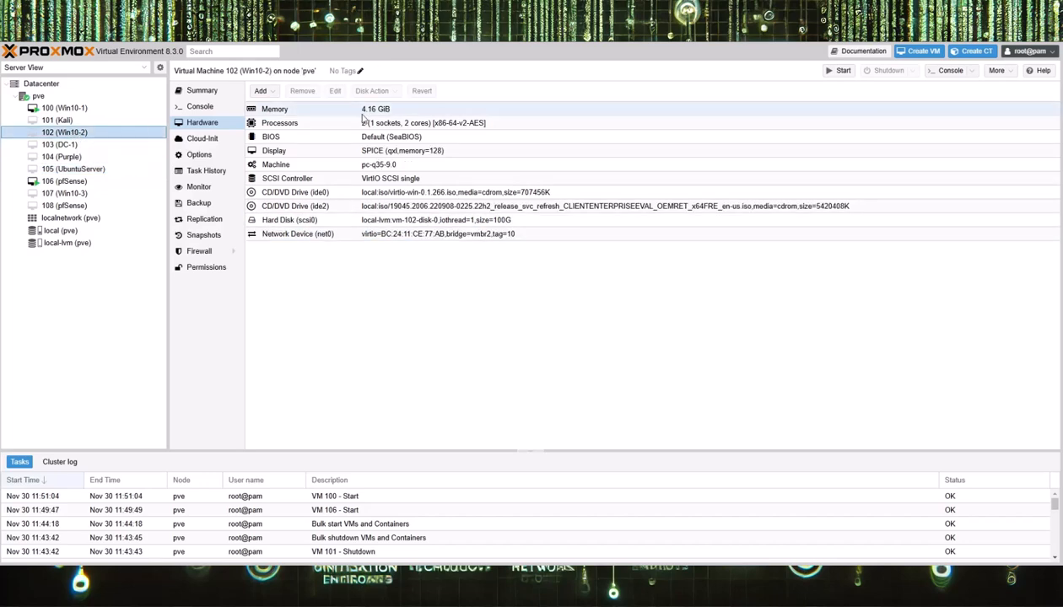
click(838, 71)
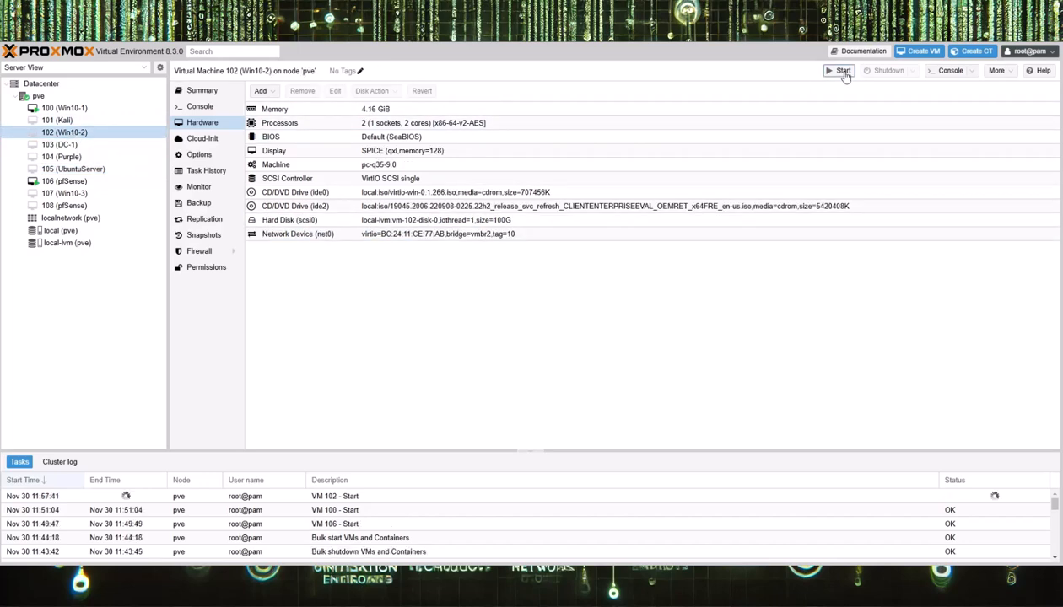
click(923, 51)
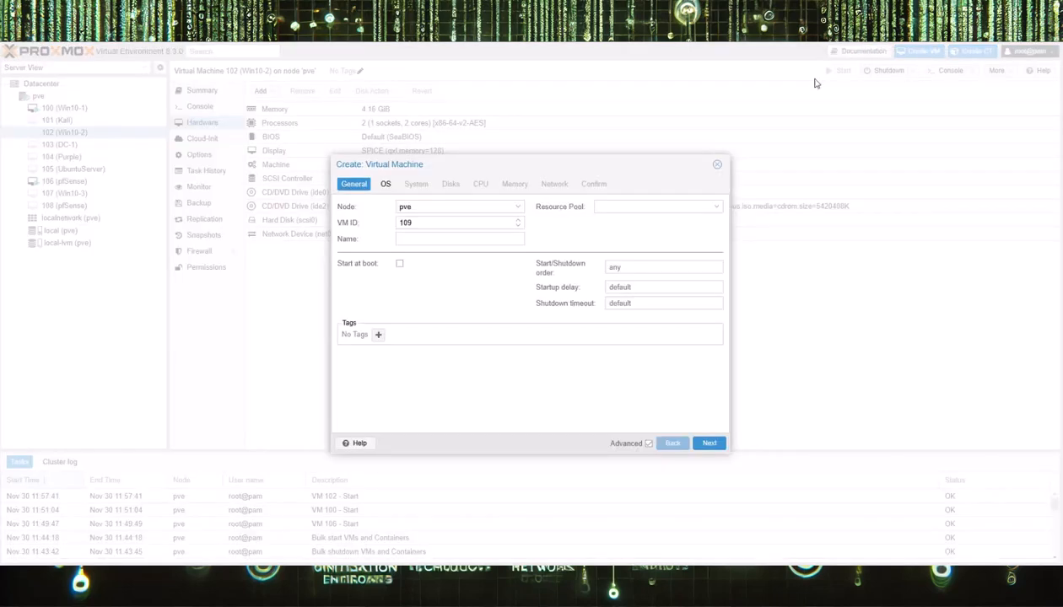
click(718, 166)
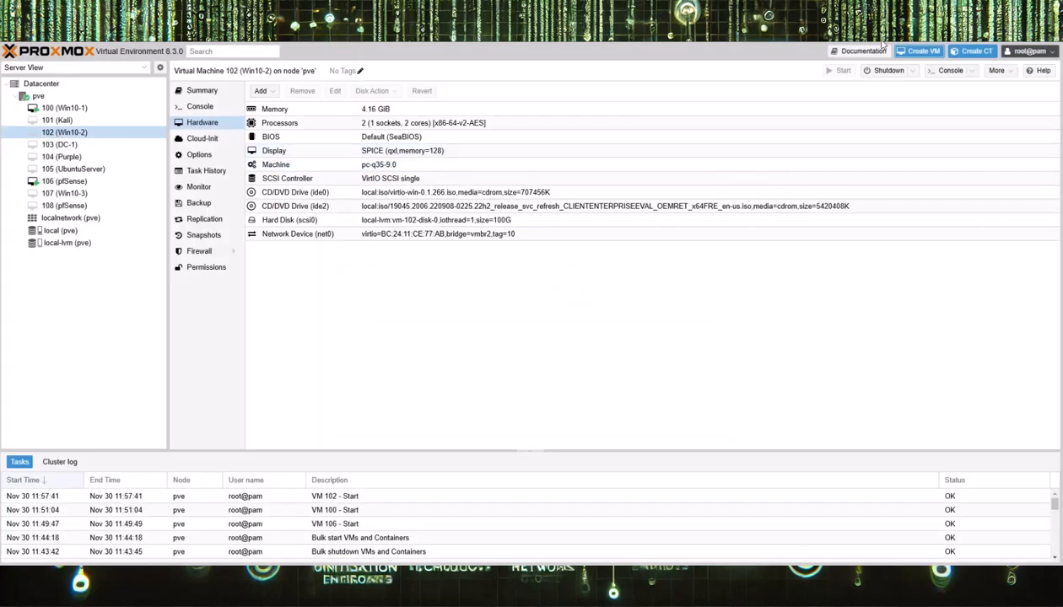
click(967, 75)
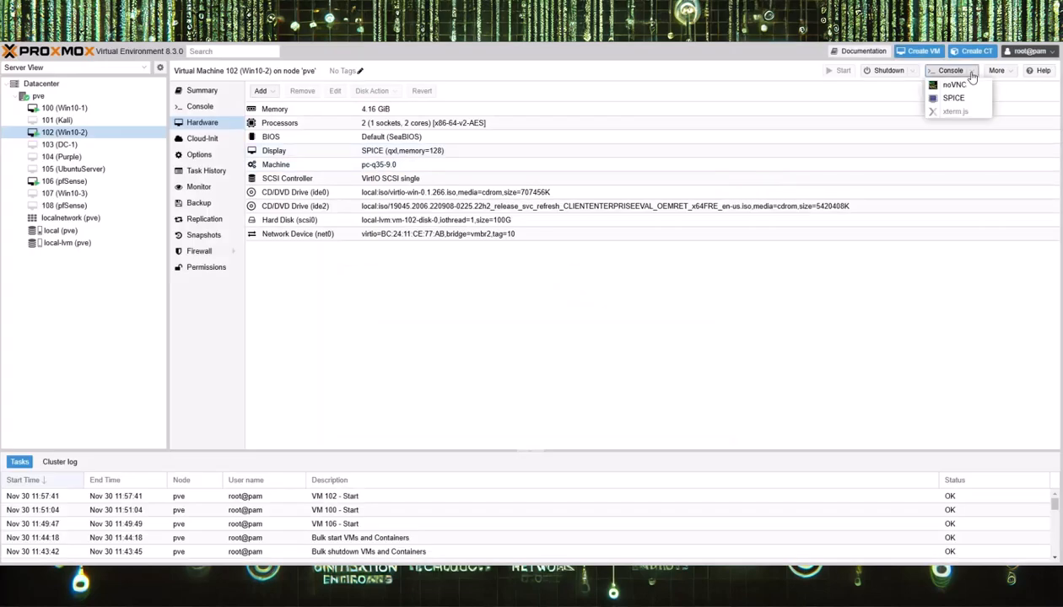
click(924, 98)
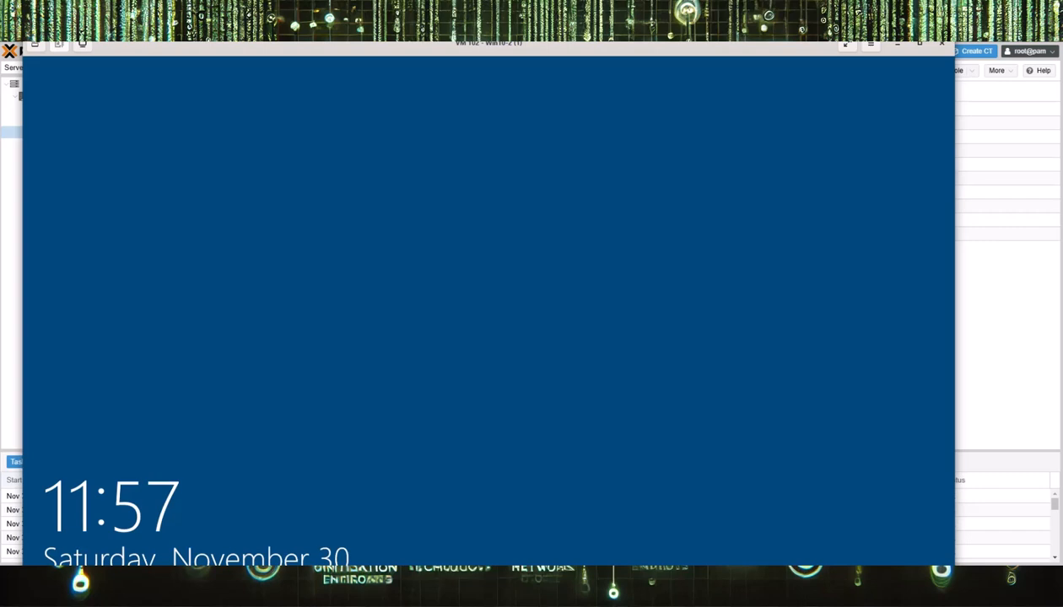
Maximize the Win10-2 console window and sign in to Windows by entering the account password
click(920, 45)
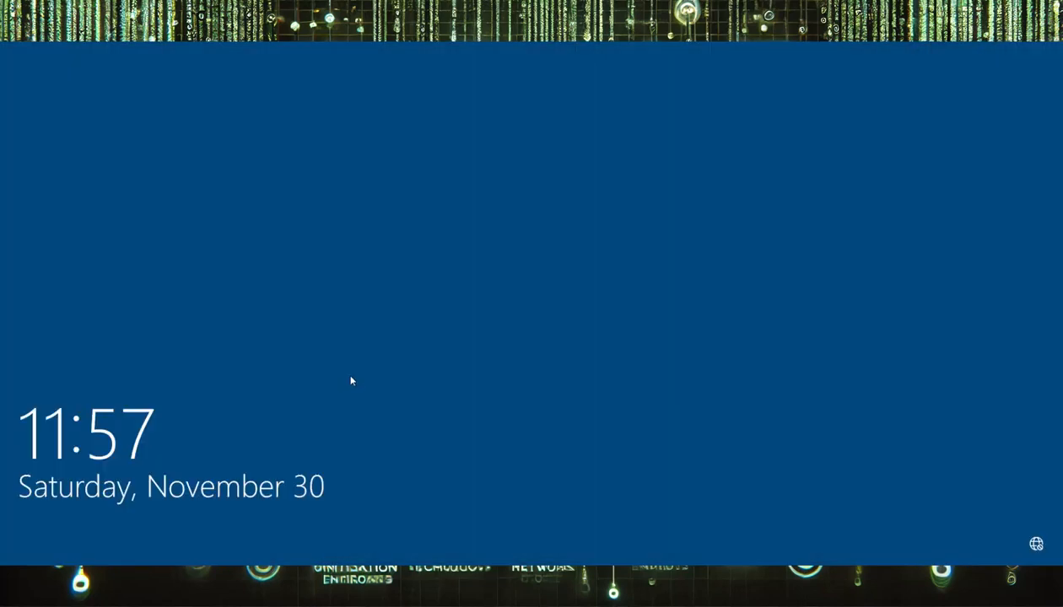
click(351, 381)
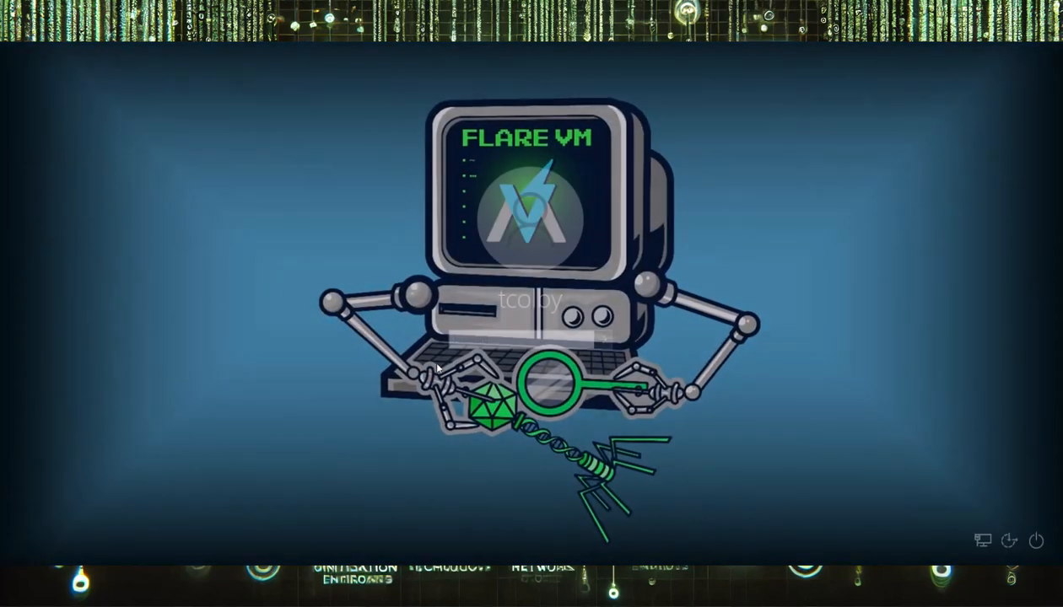
text(•••)
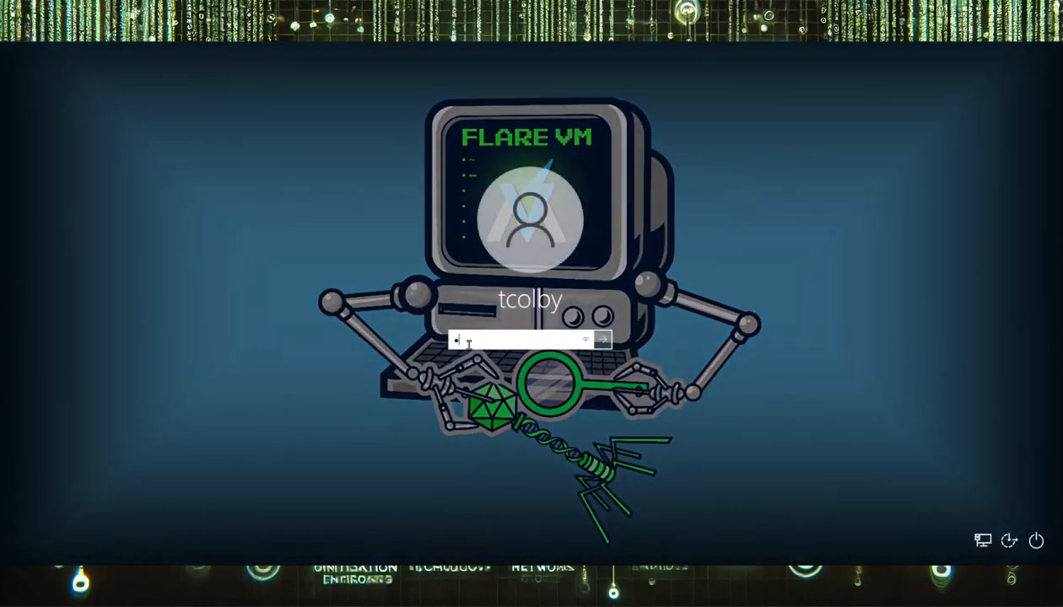
text(•••••)
key(Return)
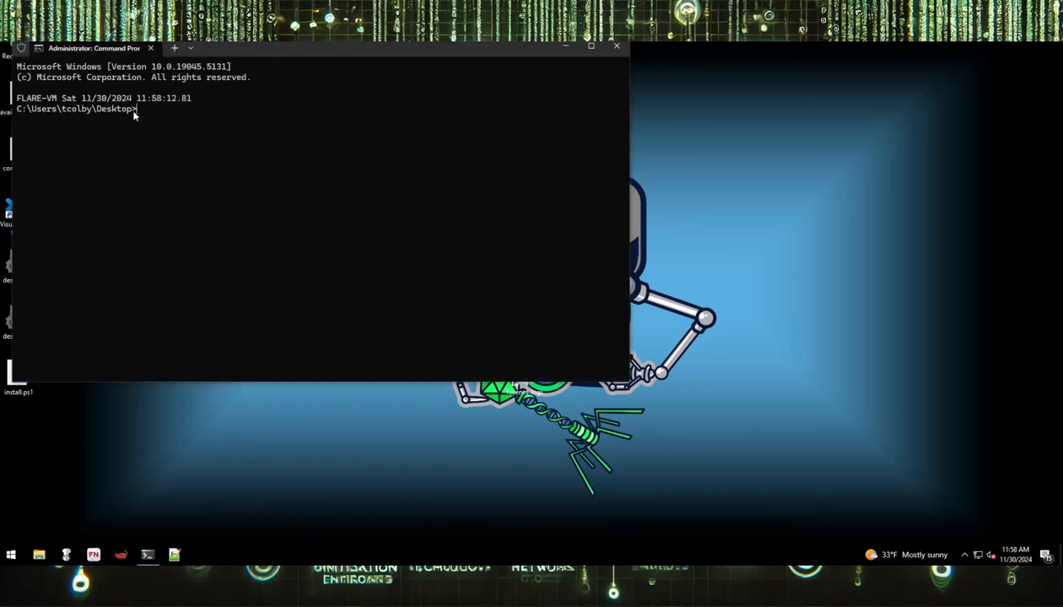
Run ipconfig in Win10-2's command prompt to check its IP address and gateway, and minimize the console
text(ipconfig)
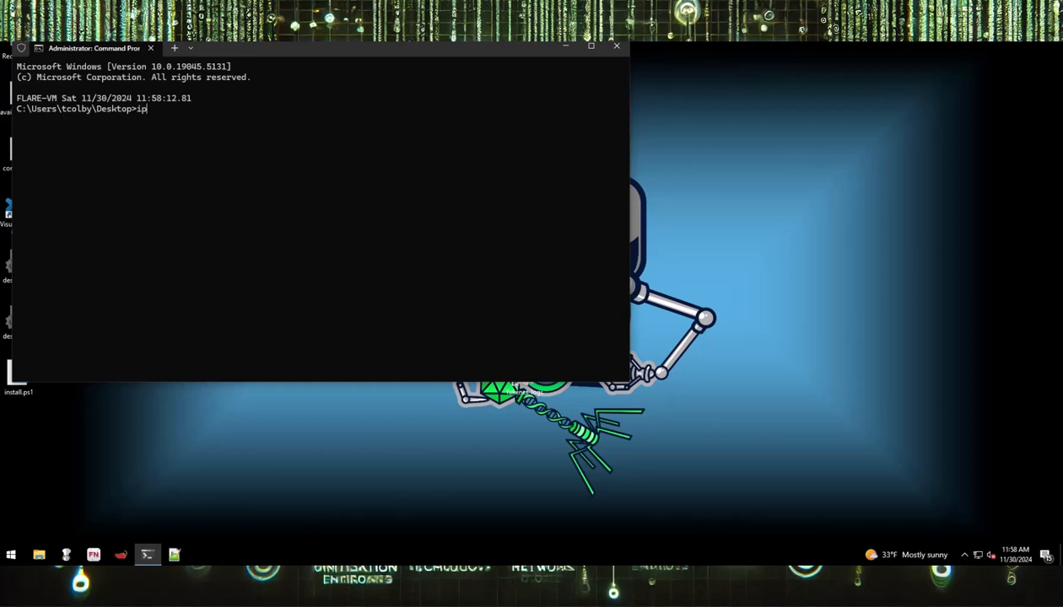
key(Return)
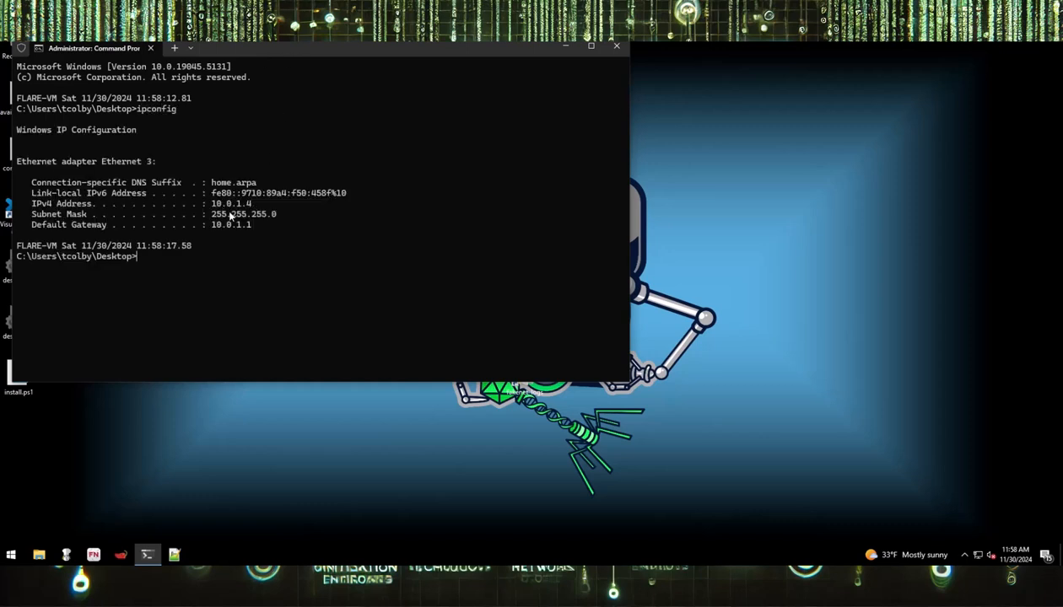
click(570, 48)
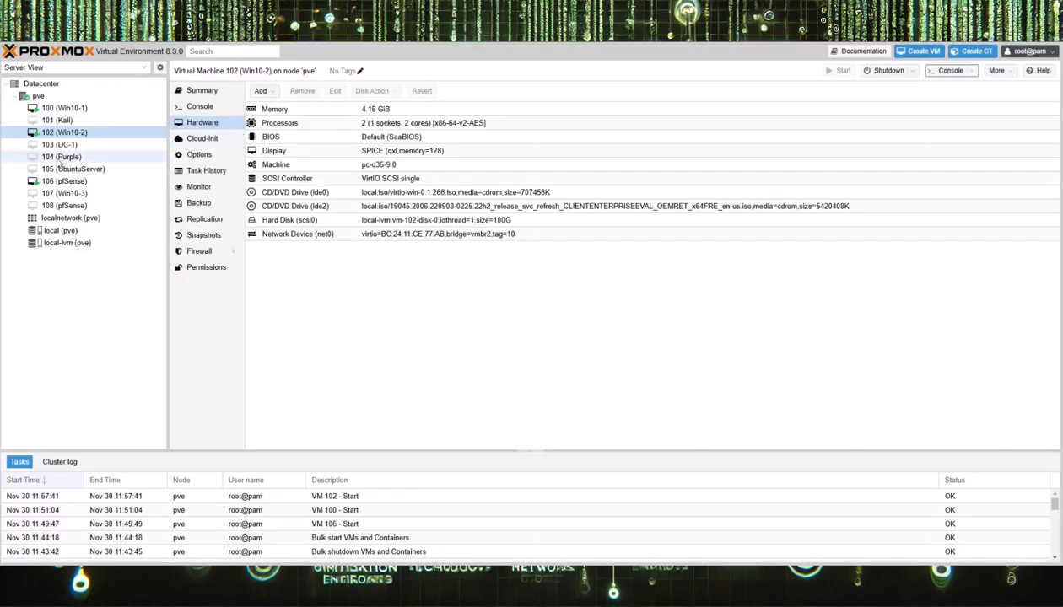
Start VM 103 (DC-1) in Proxmox and open its SPICE console in a maximized window
click(58, 145)
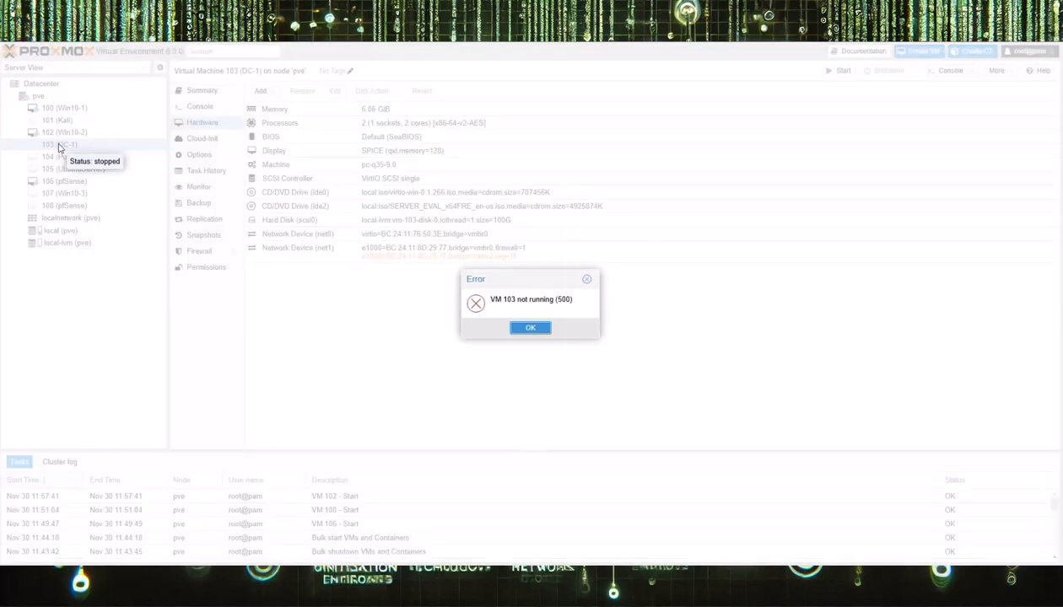
click(583, 280)
click(838, 72)
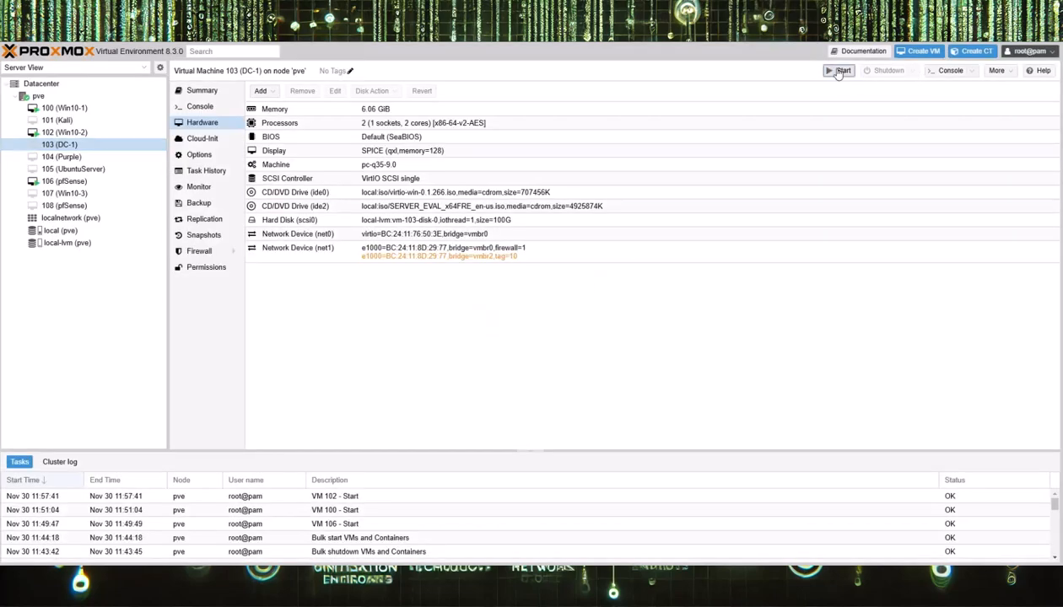
click(973, 71)
click(948, 103)
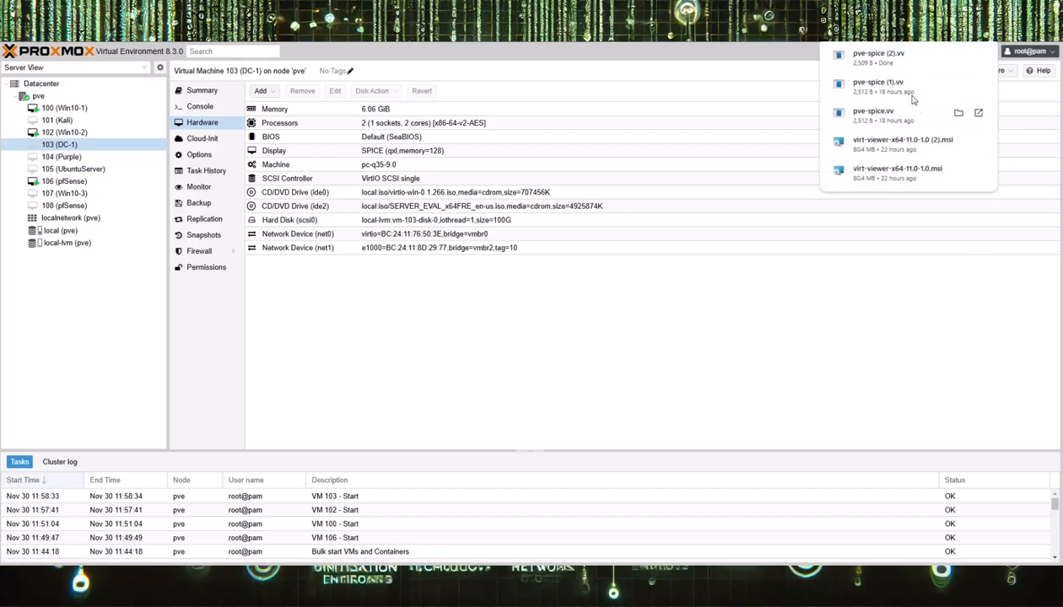
click(878, 56)
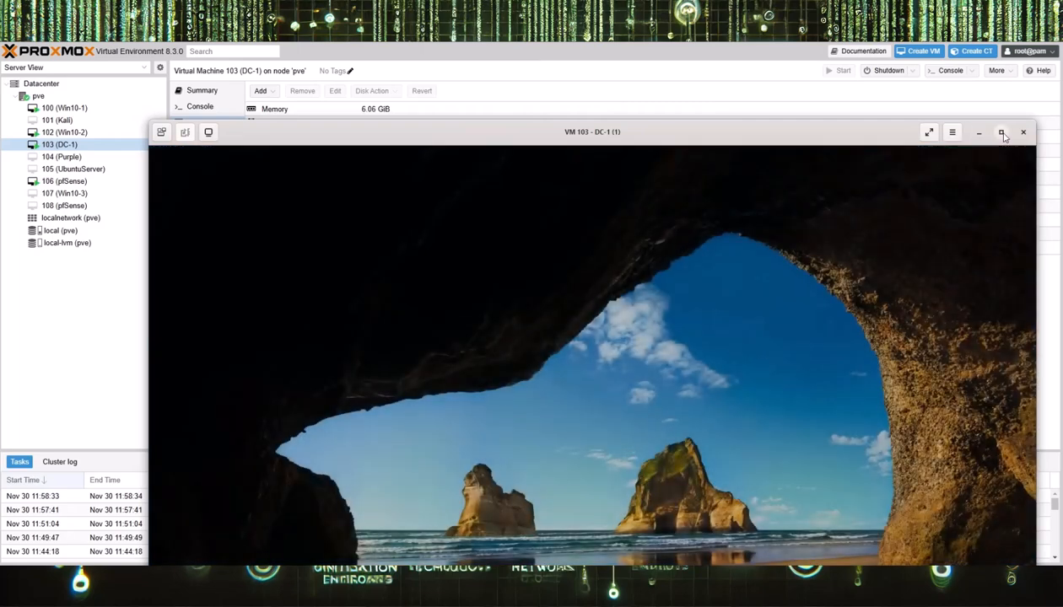
click(1002, 134)
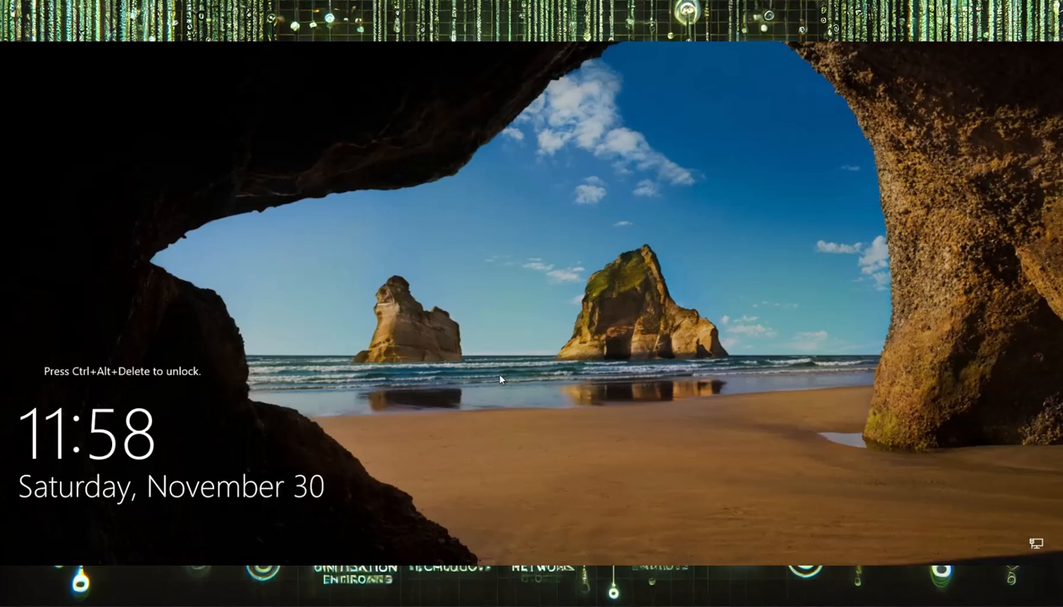
Unlock the DC-1 server and sign in as Administrator by entering the account password
click(39, 28)
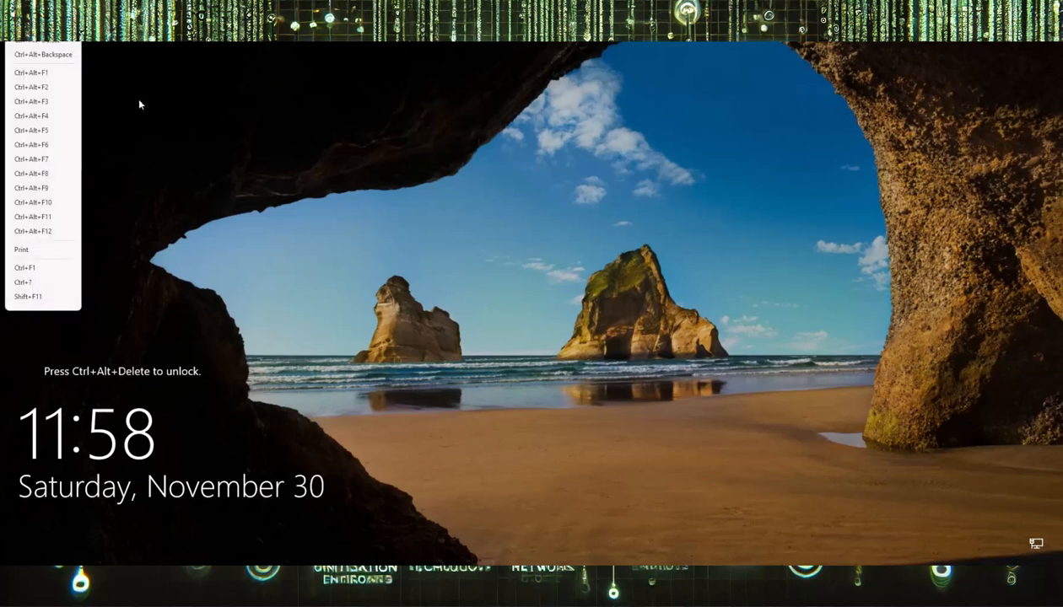
click(56, 42)
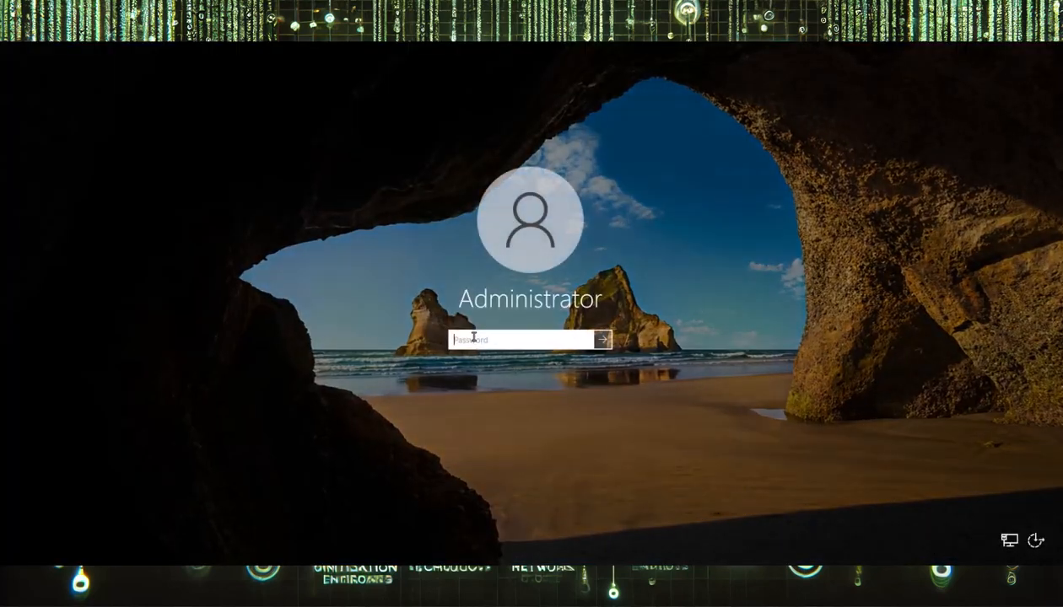
text(•••••••)
key(Return)
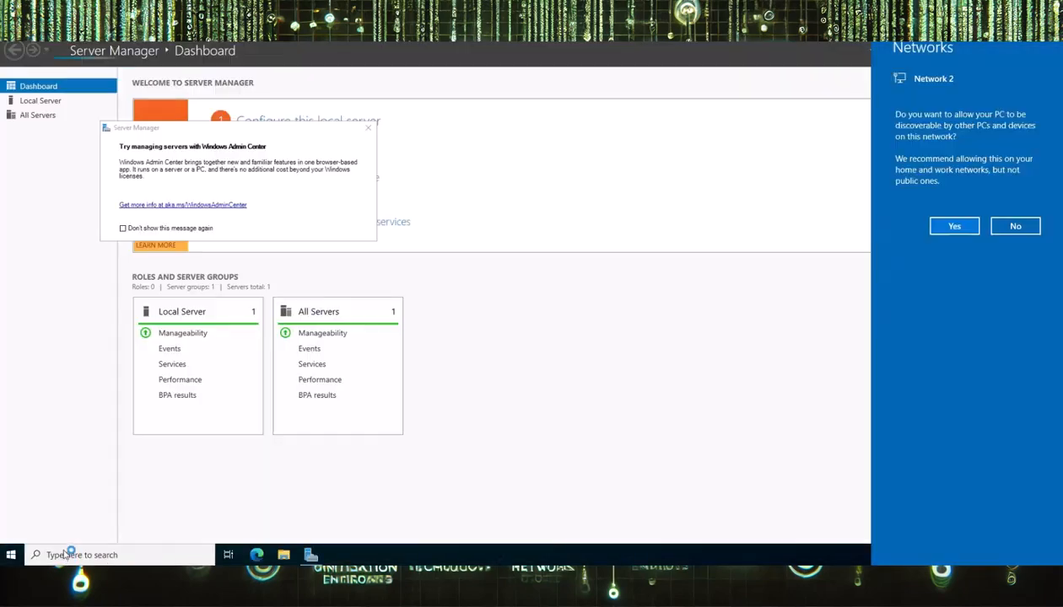
Open a command prompt on DC-1 and run ipconfig to check the addresses of its network adapters
click(59, 559)
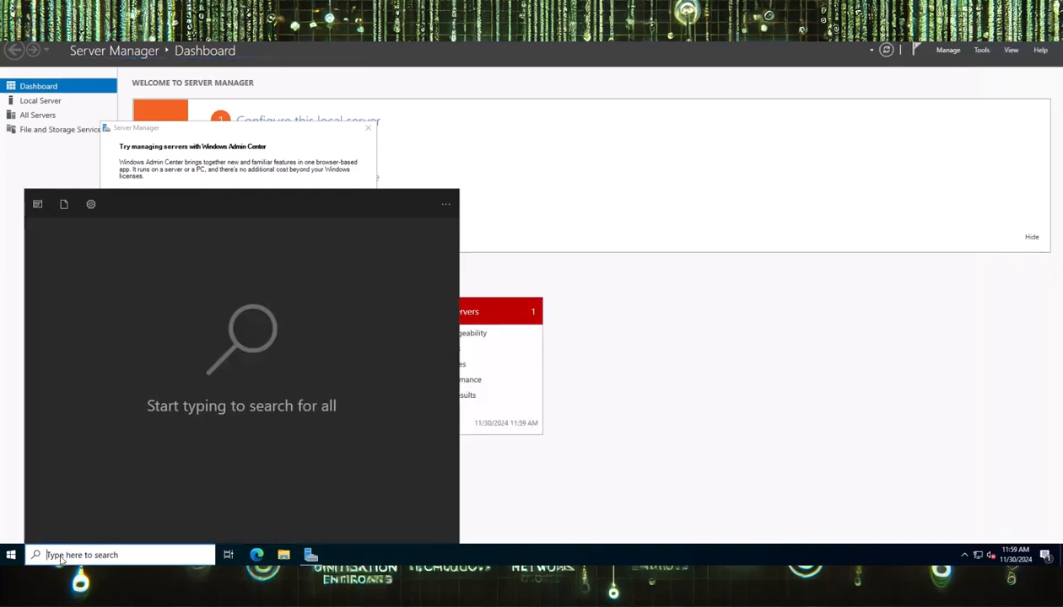
text(cmd)
key(Return)
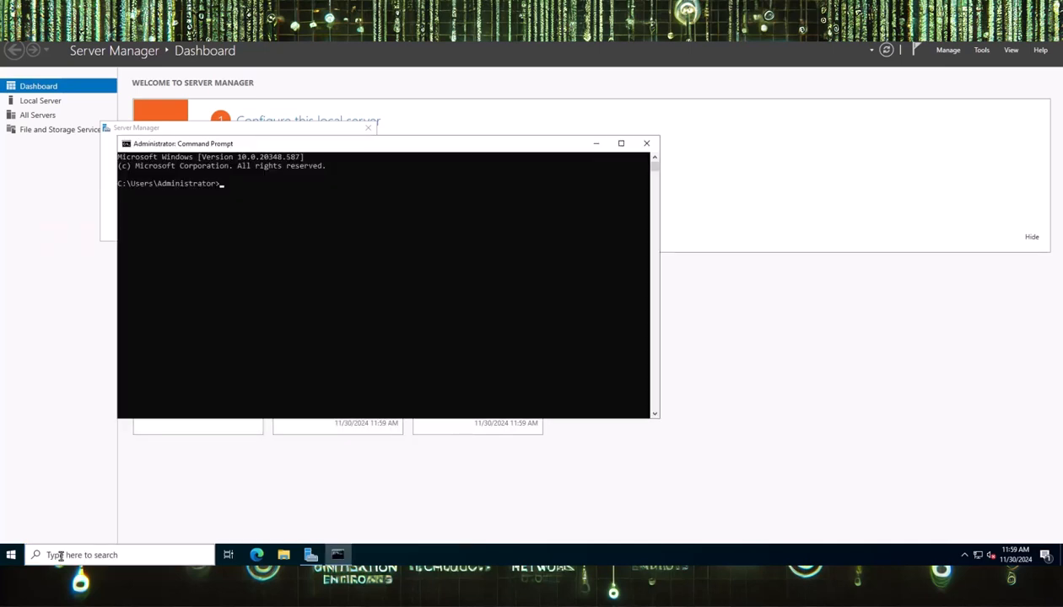
click(238, 194)
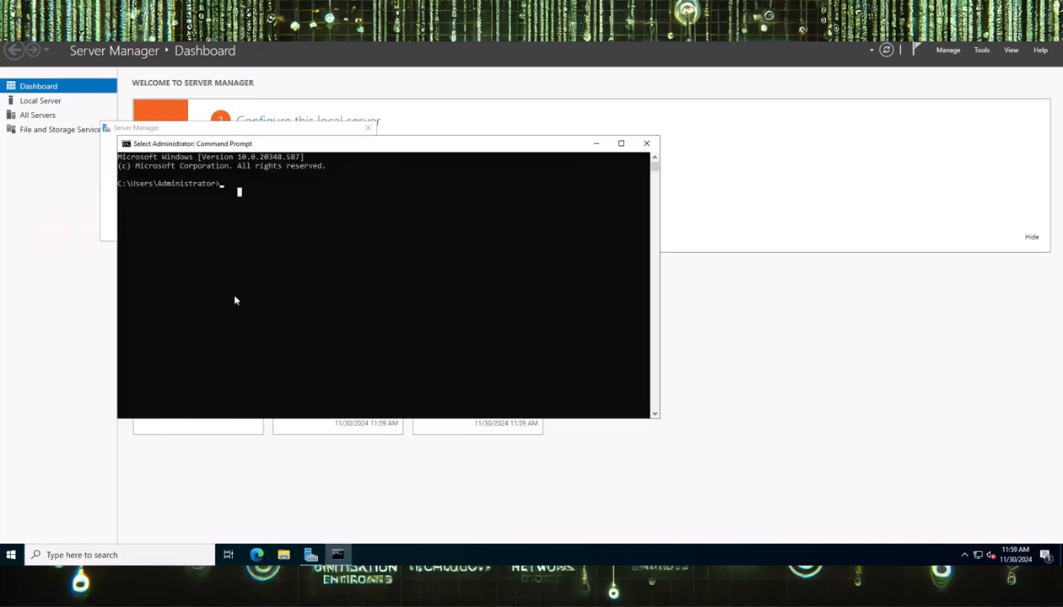
key(Escape)
text(ipcon)
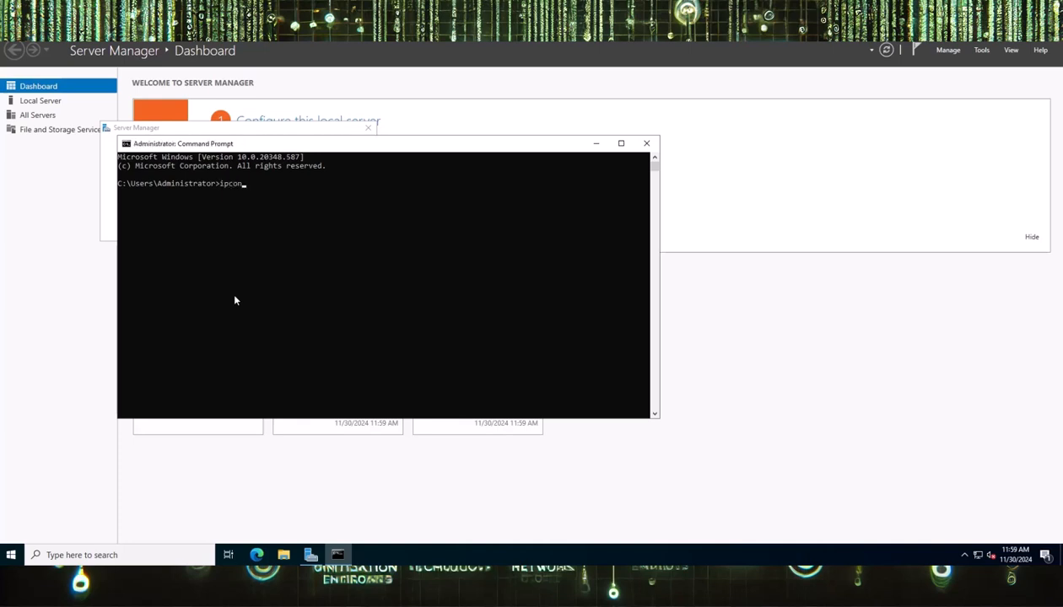
text(fig)
key(Return)
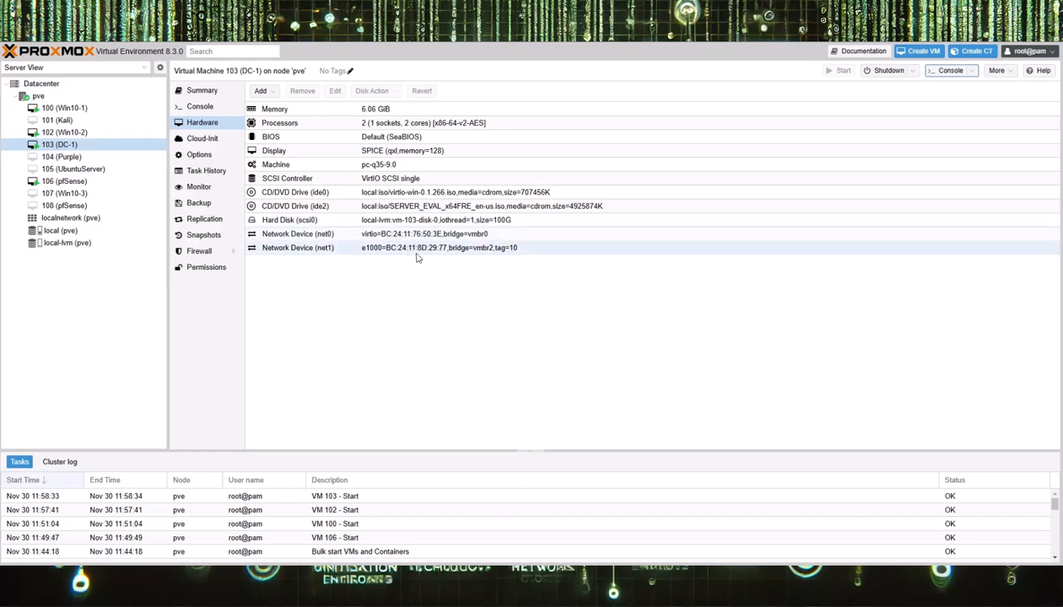
Remove network device net0, bridged to vmbr0, from VM 103 (DC-1) in Proxmox
right_click(292, 235)
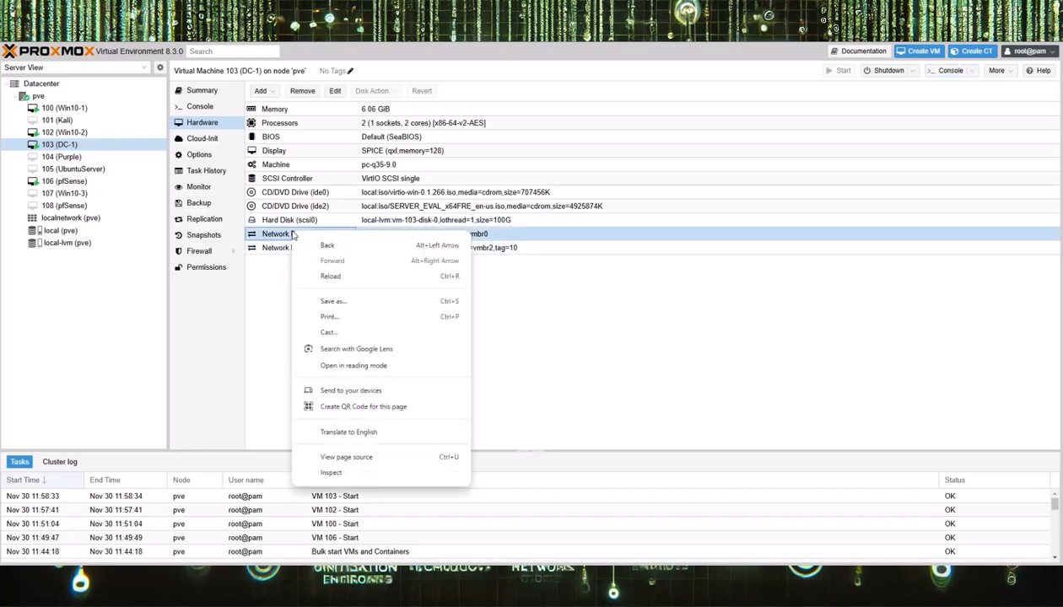
click(534, 236)
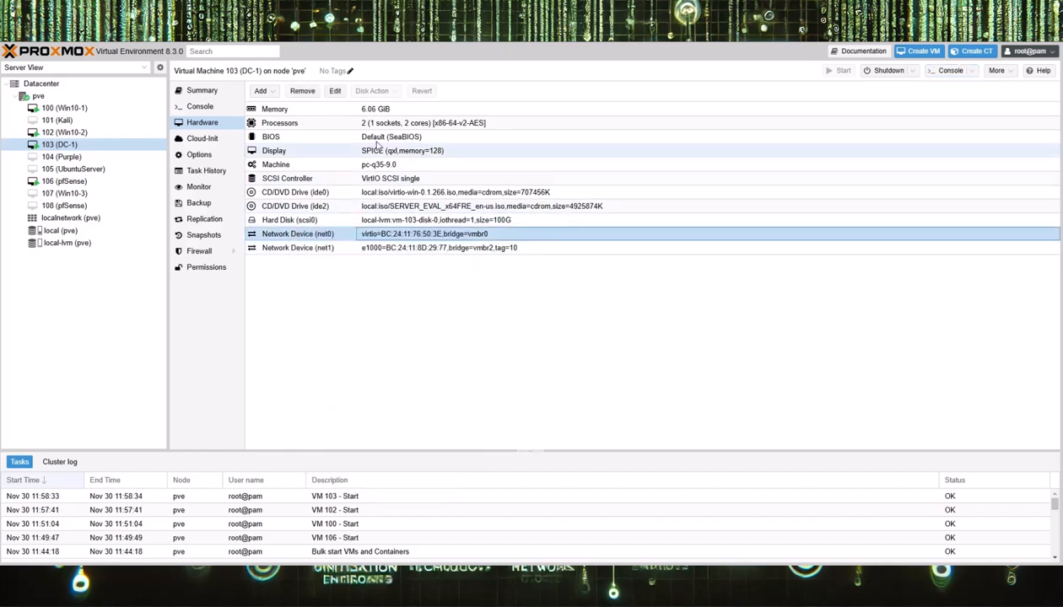
click(300, 91)
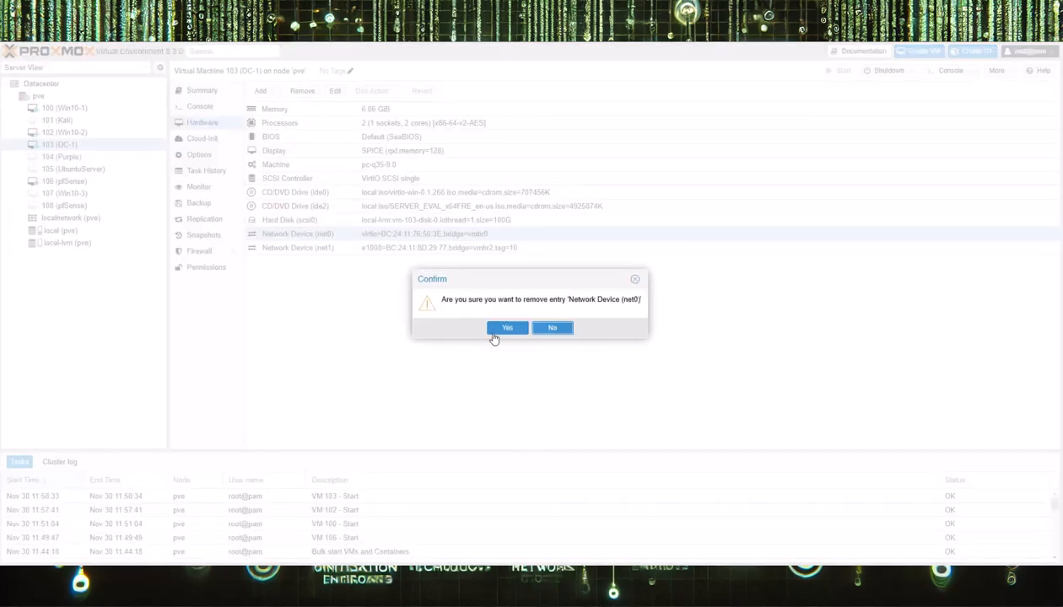
click(506, 332)
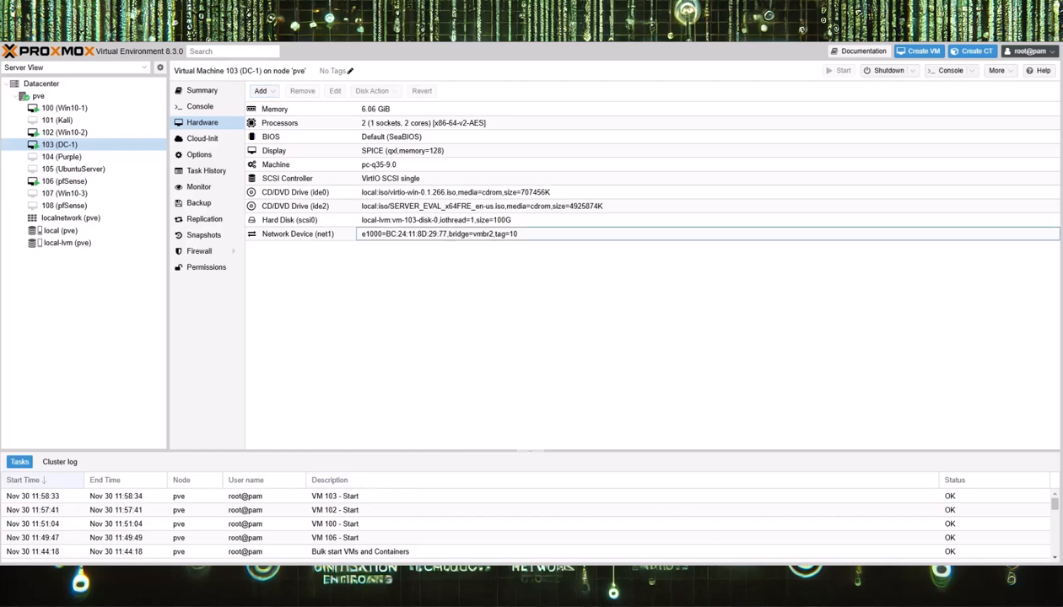
Switch back to the DC-1 desktop and rerun ipconfig to check the remaining network adapter
mouse_move(763, 577)
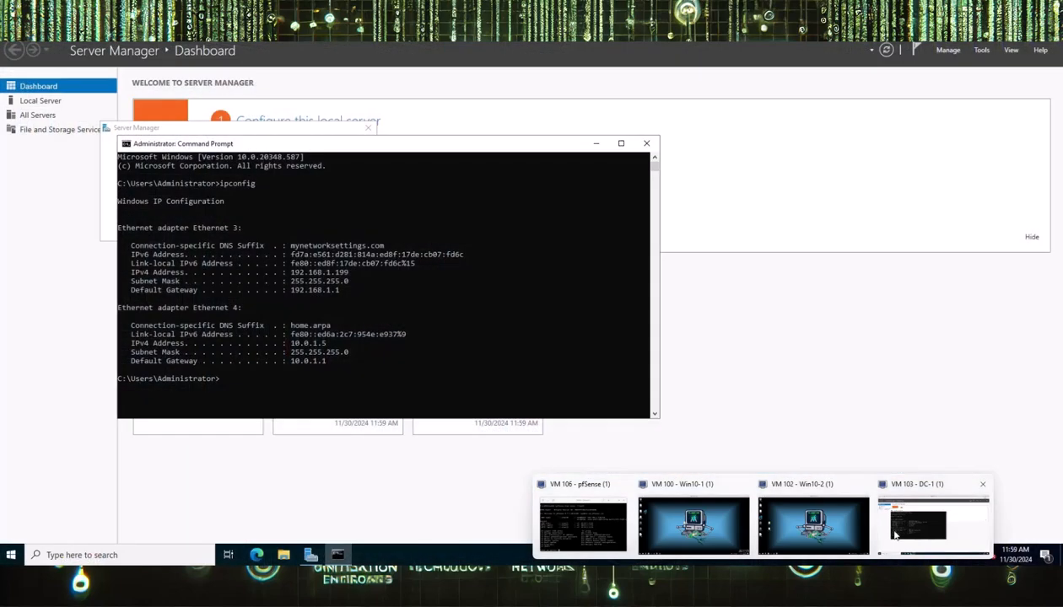
click(877, 541)
click(234, 399)
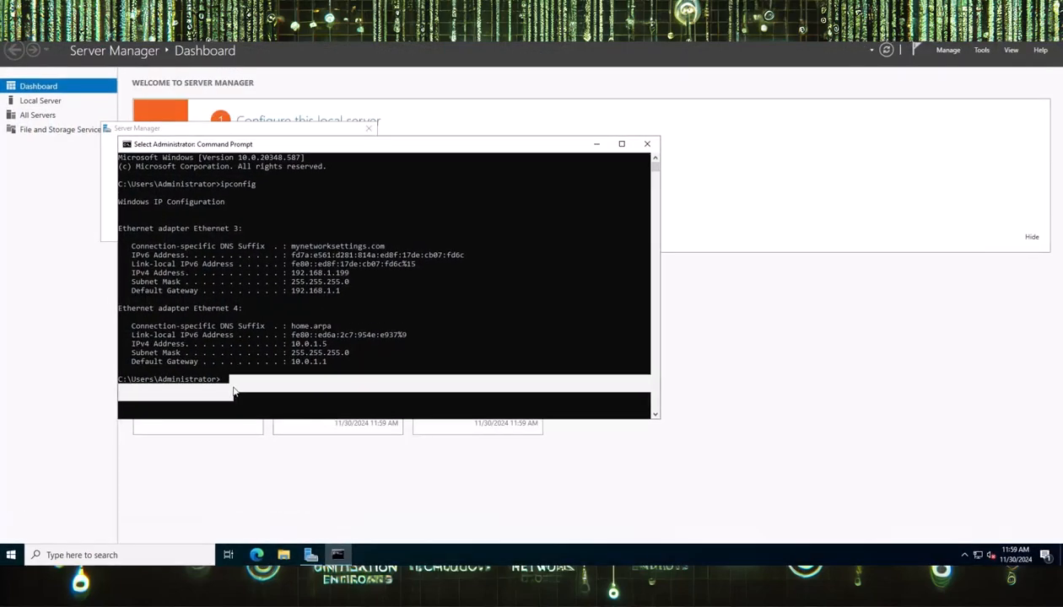
key(Up)
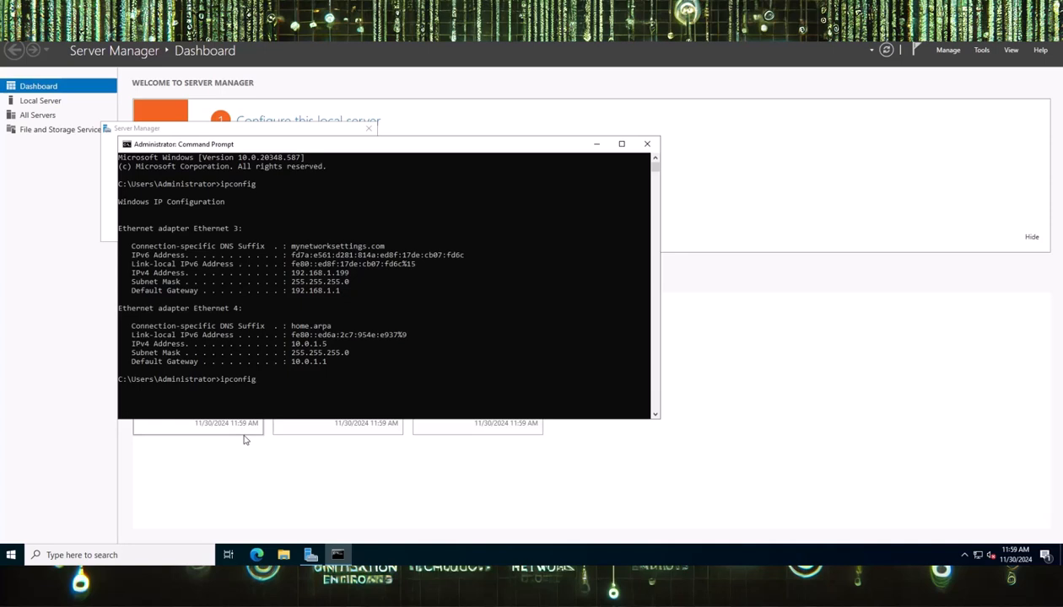
key(Return)
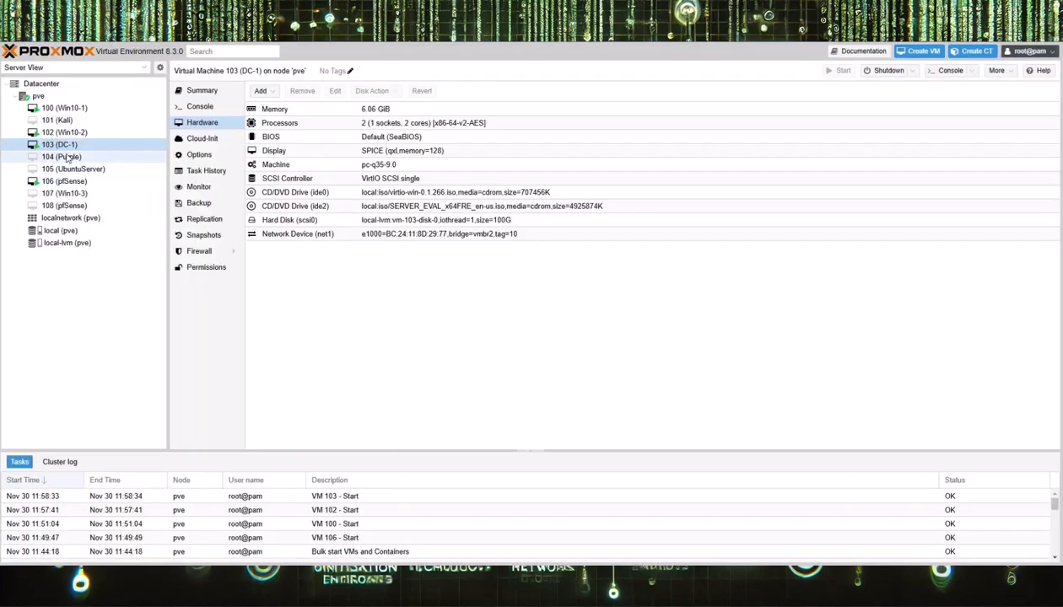
Set the display of VM 104 (Purple) to the SPICE graphic card with 128 MiB of memory
click(65, 158)
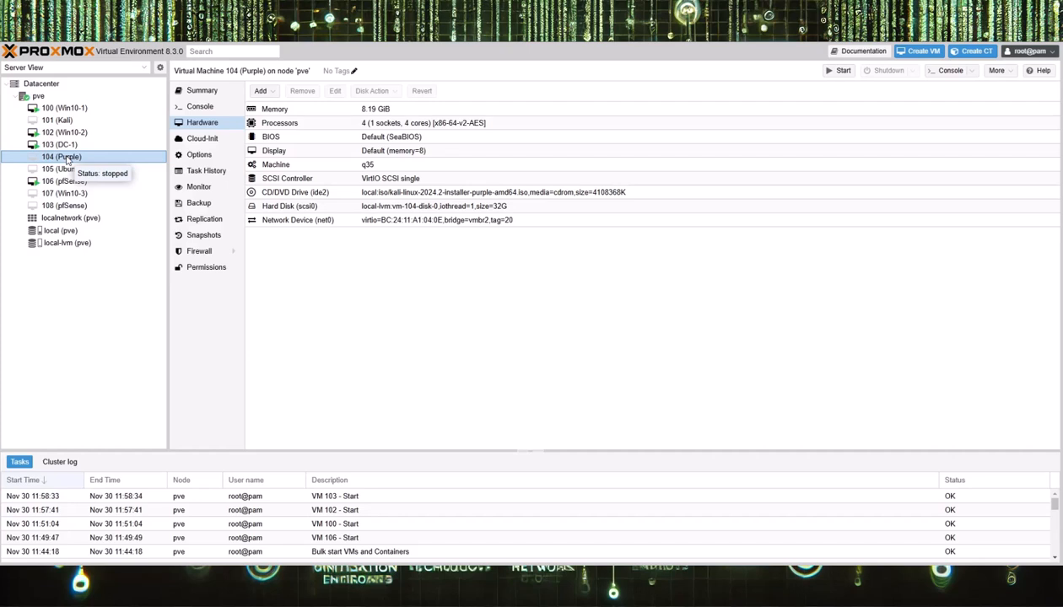
click(370, 152)
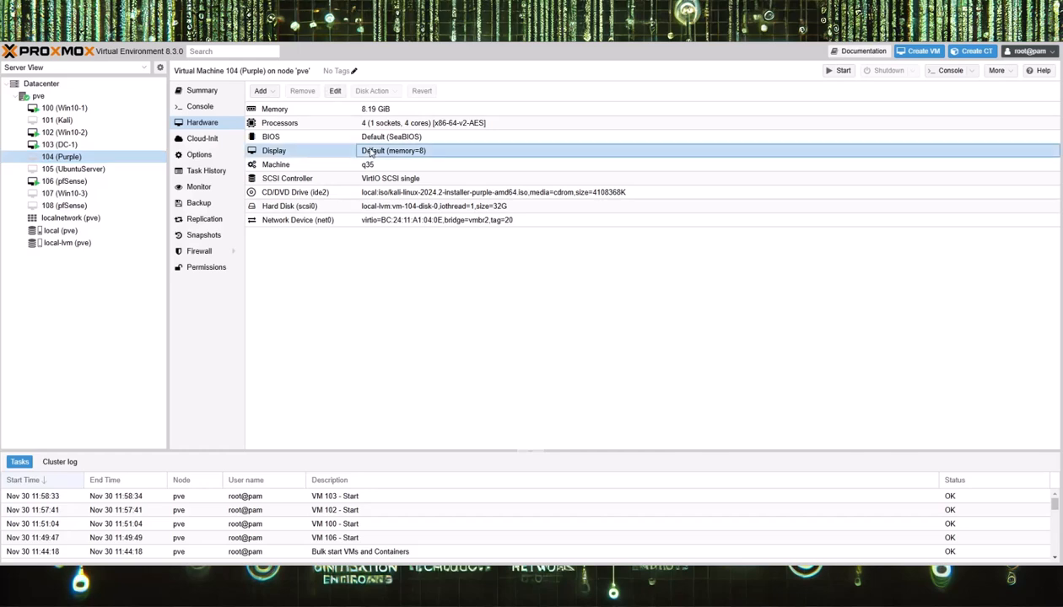
double_click(370, 151)
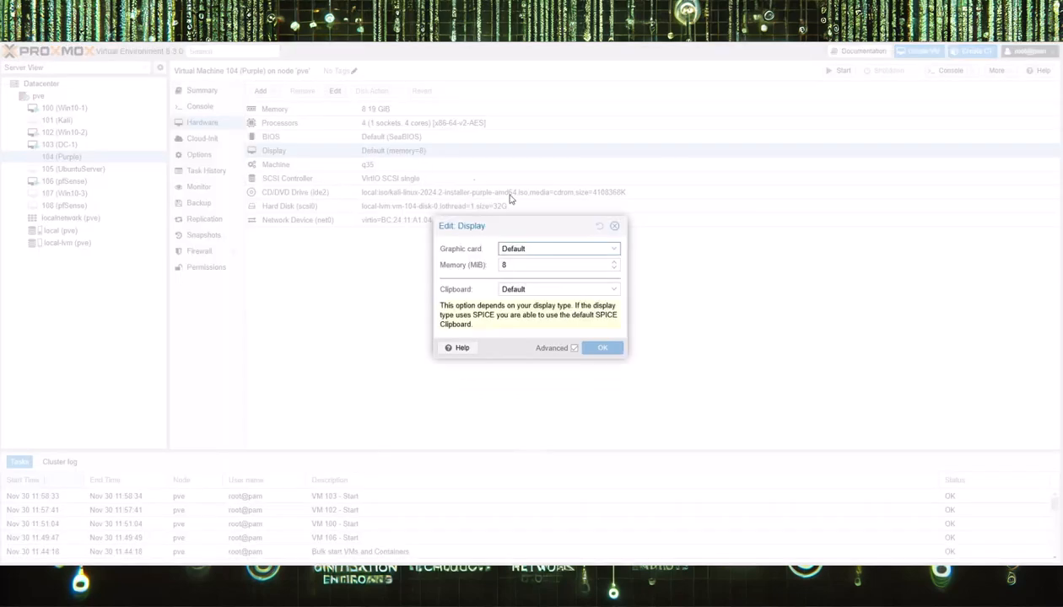
click(613, 250)
click(531, 301)
key(Tab)
text(12)
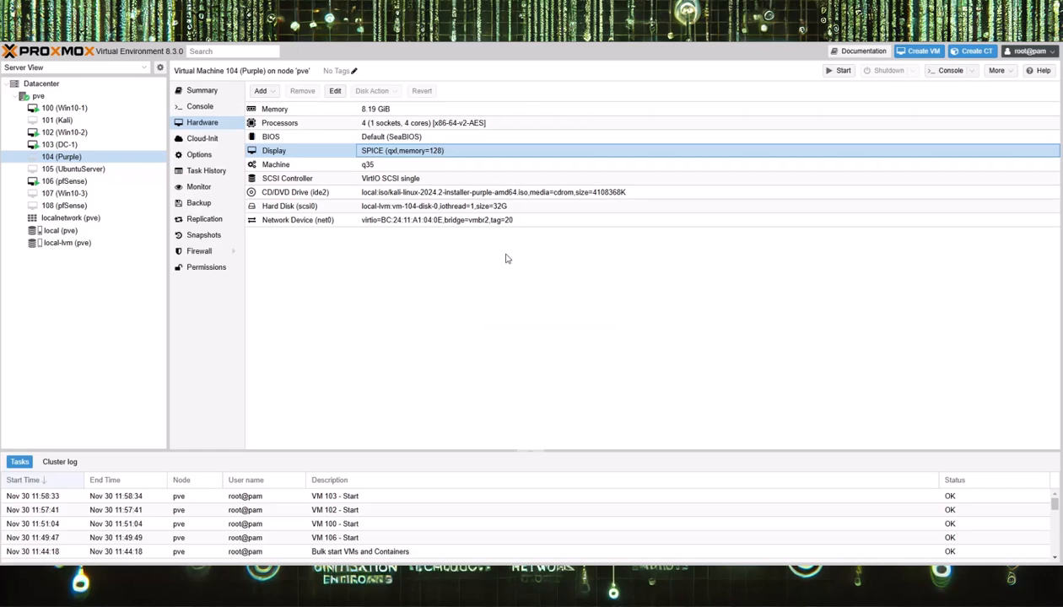
Start VM 104 (Purple) and open its SPICE console in a maximized viewer window
click(837, 72)
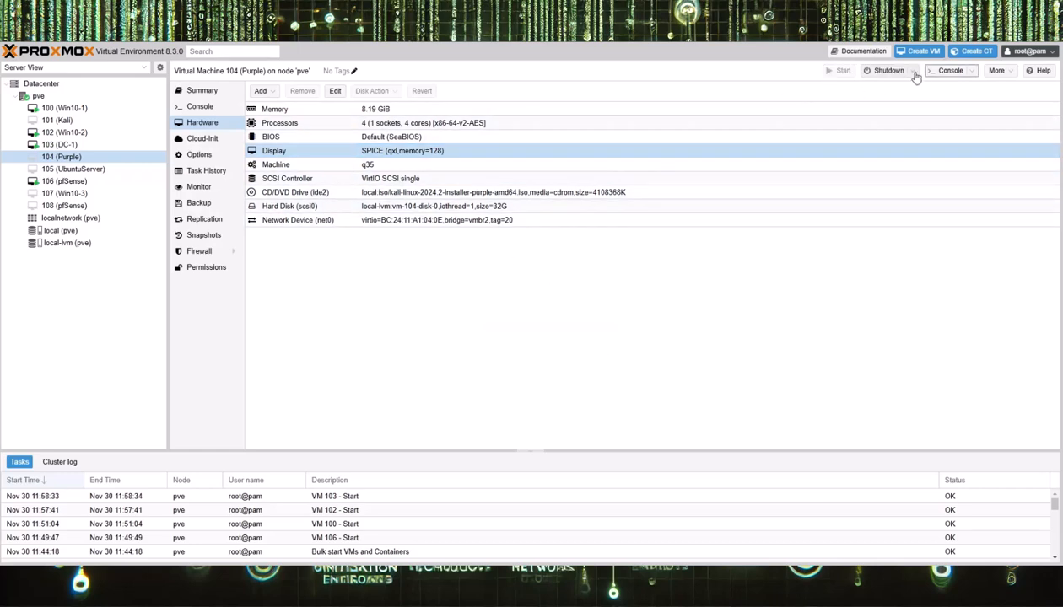
click(911, 71)
click(715, 78)
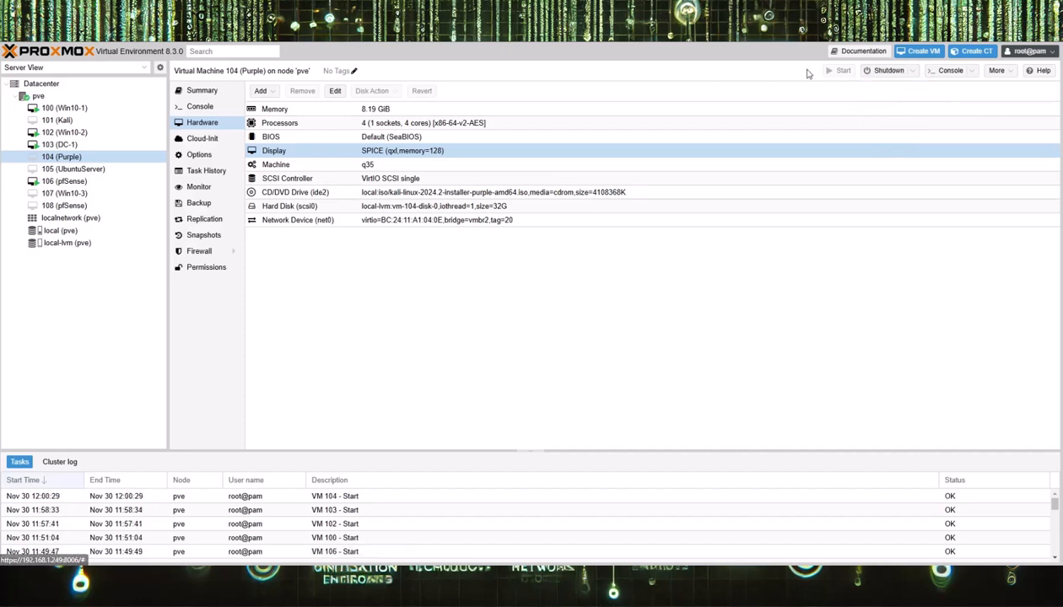
click(972, 74)
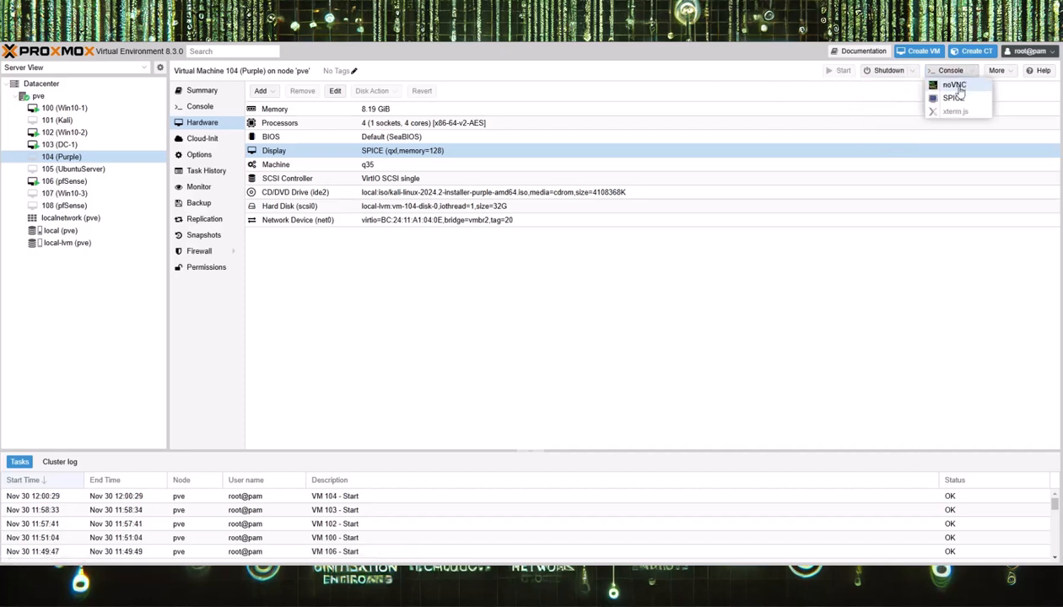
click(954, 96)
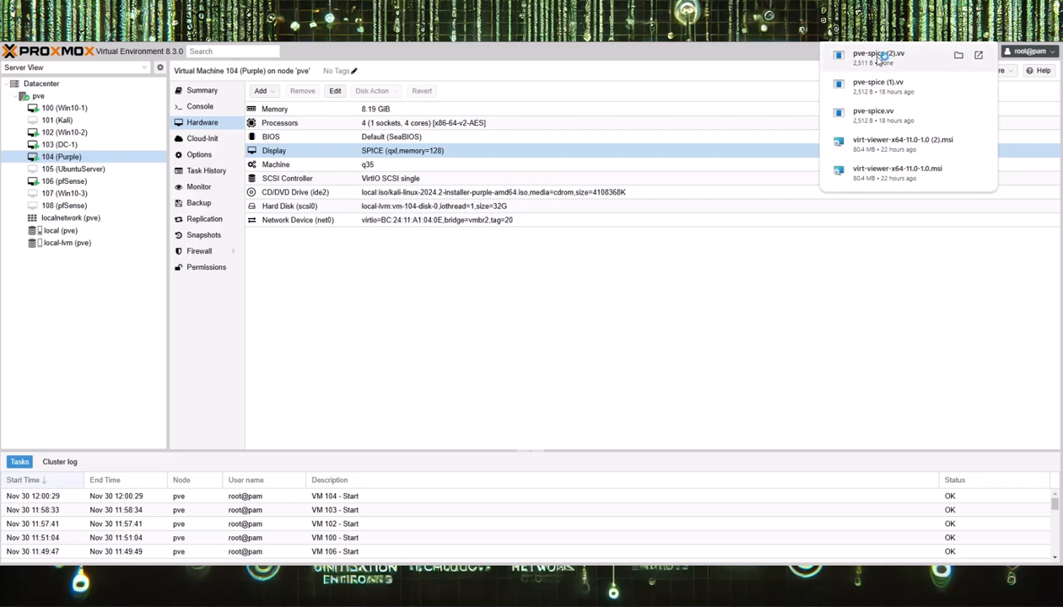
click(877, 56)
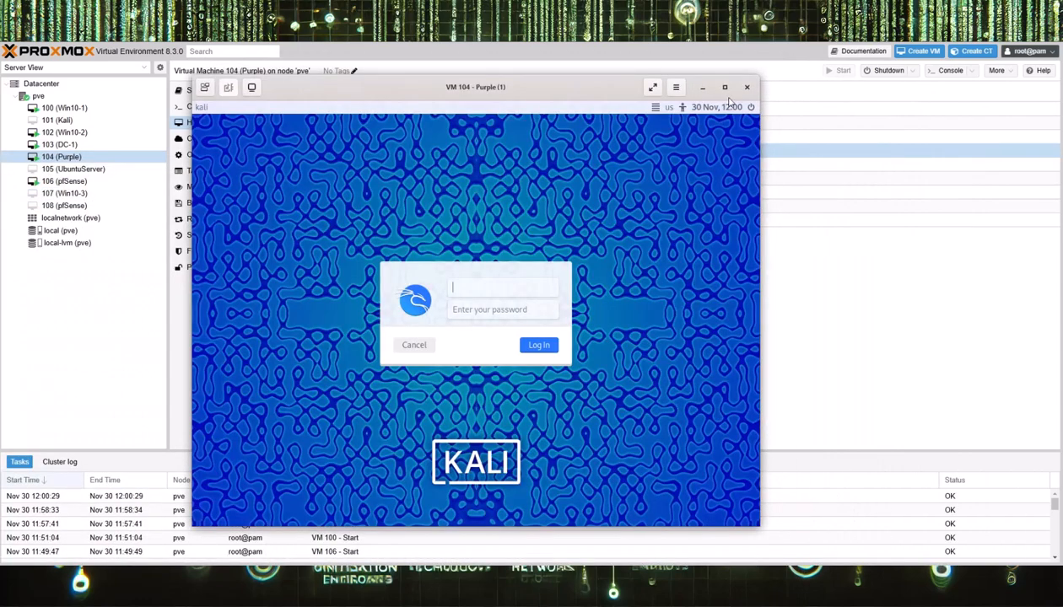
click(724, 87)
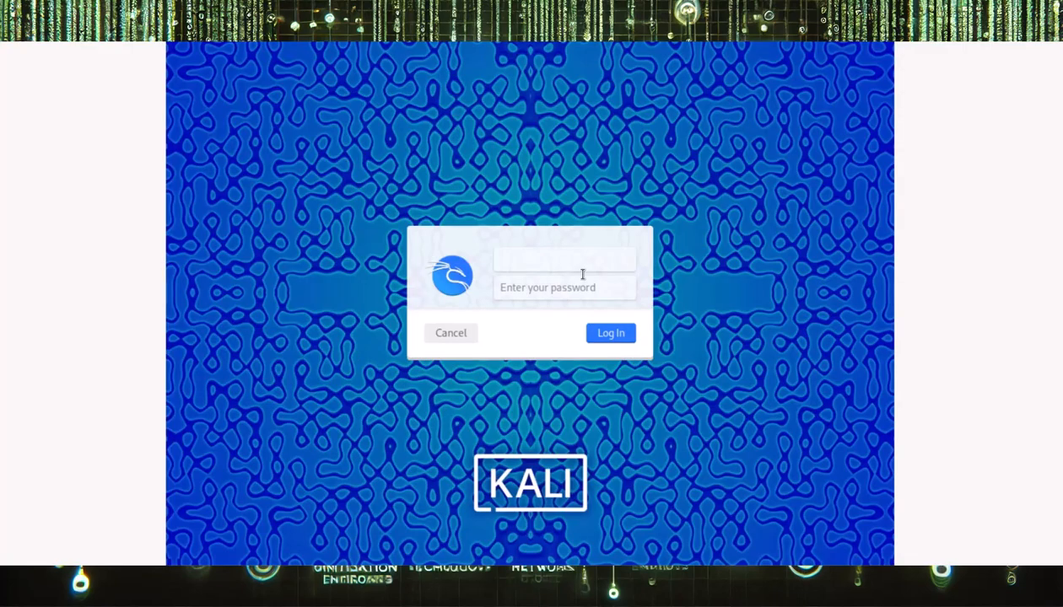
Log in to the Kali Purple desktop with the account username and password
click(503, 257)
text(elliot)
key(Tab)
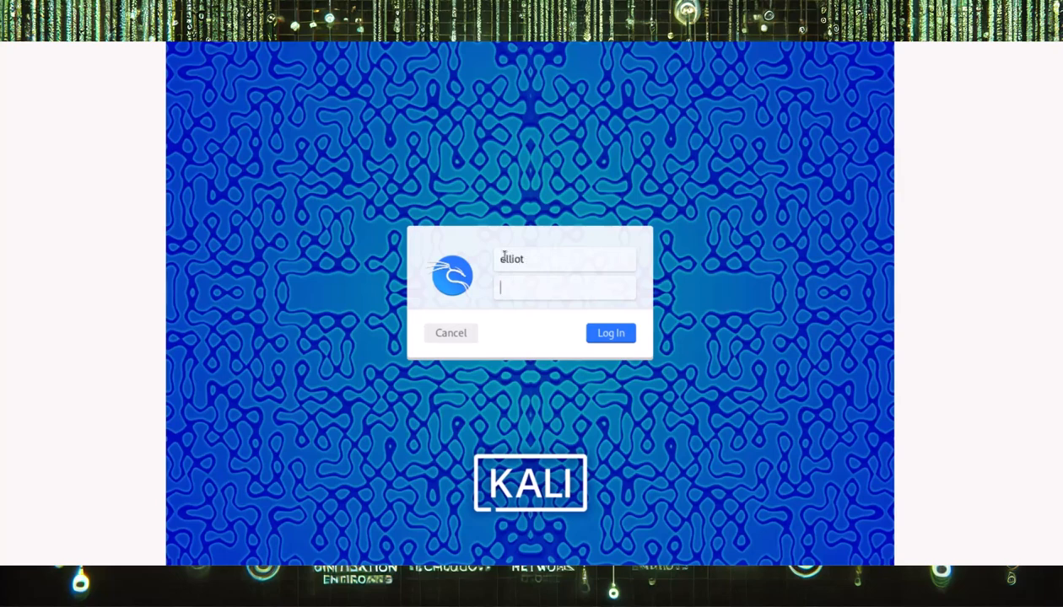
text(********)
key(Return)
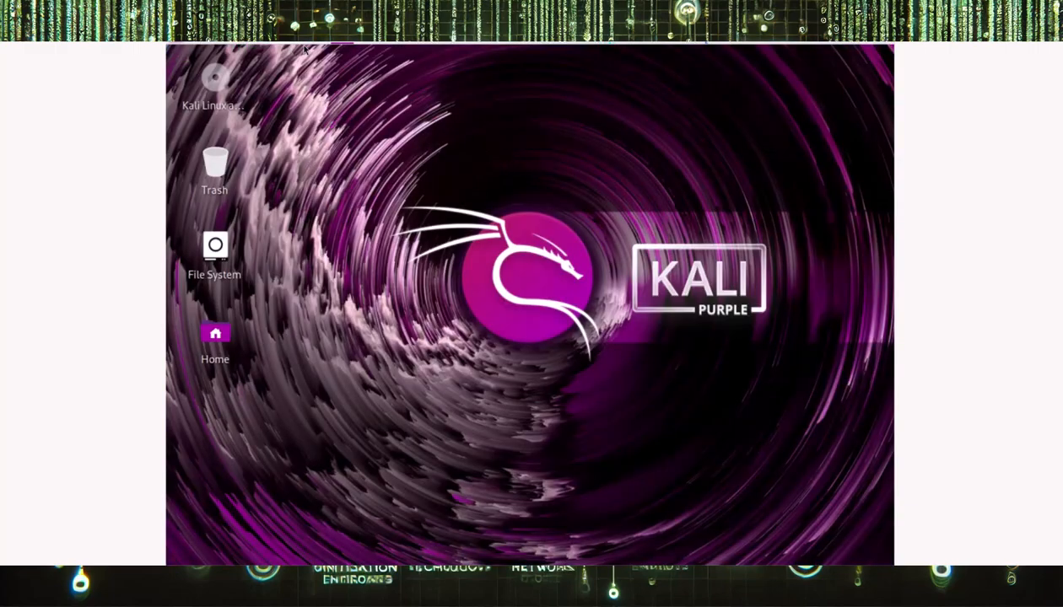
Open a terminal on Kali Purple and run ip a to check its network address
key(ctrl+alt+t)
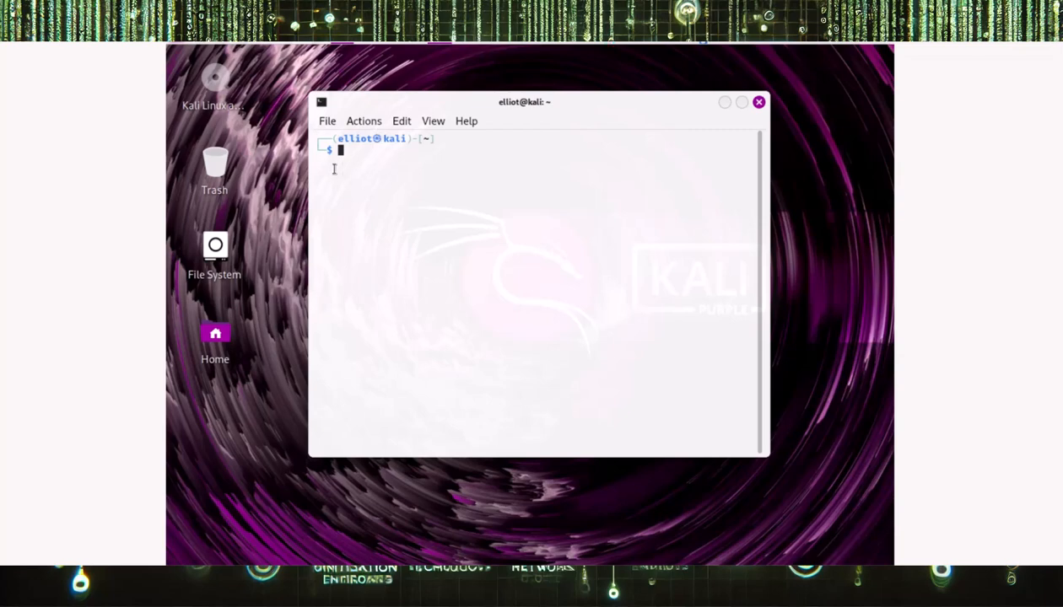
text(ip a)
key(Return)
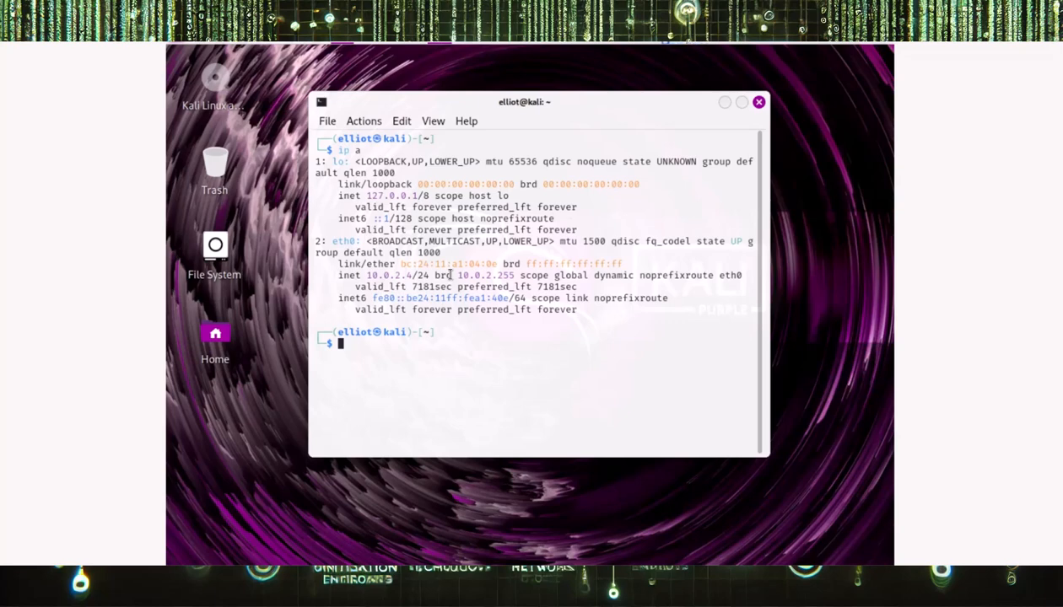
click(725, 102)
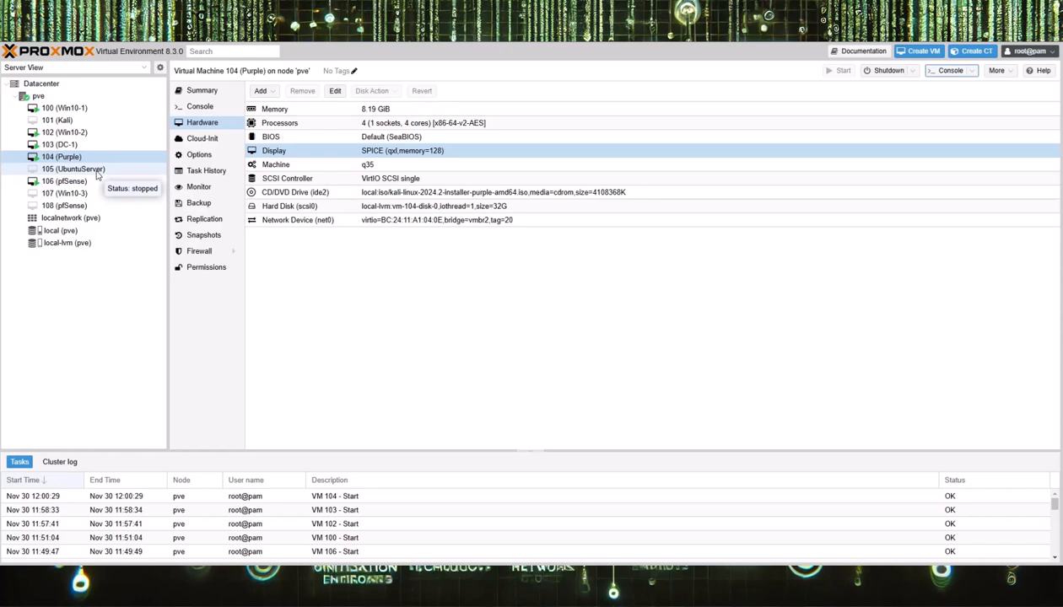
Switch back to Proxmox and start VM 105 (UbuntuServer)
click(97, 173)
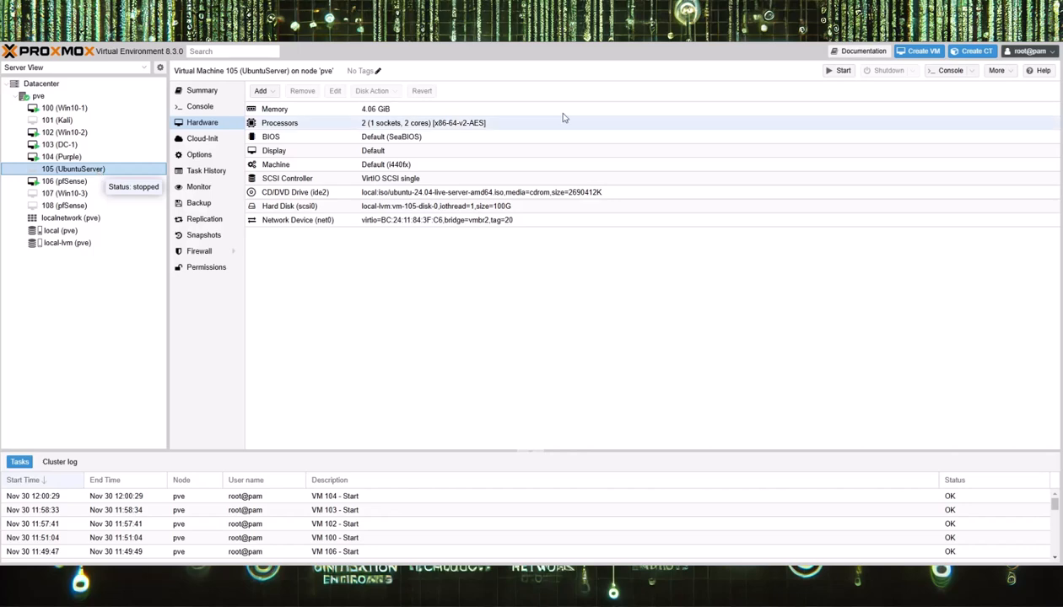
click(845, 73)
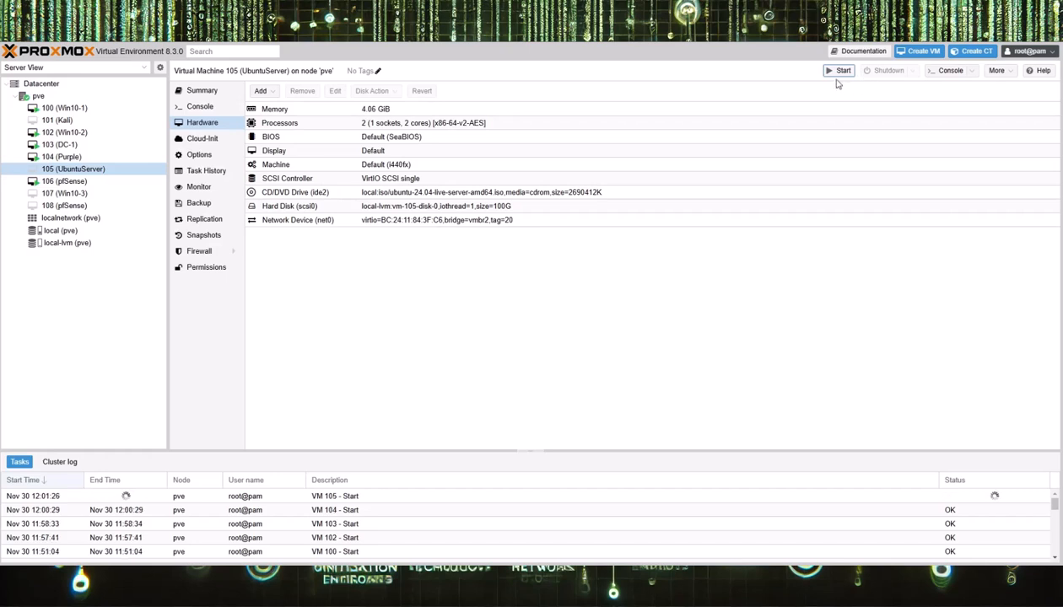
click(968, 72)
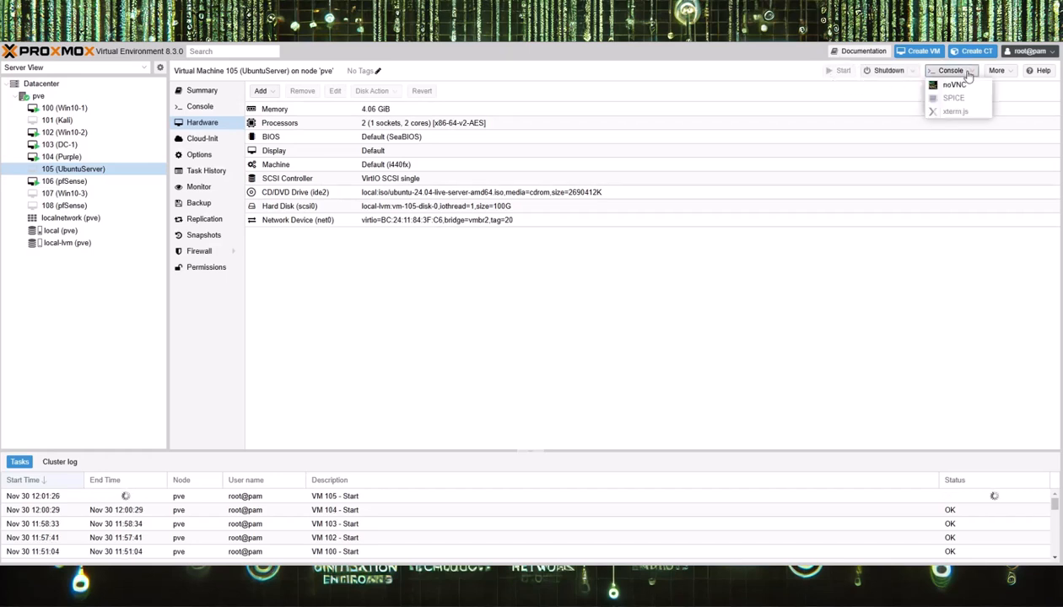
click(908, 73)
click(384, 350)
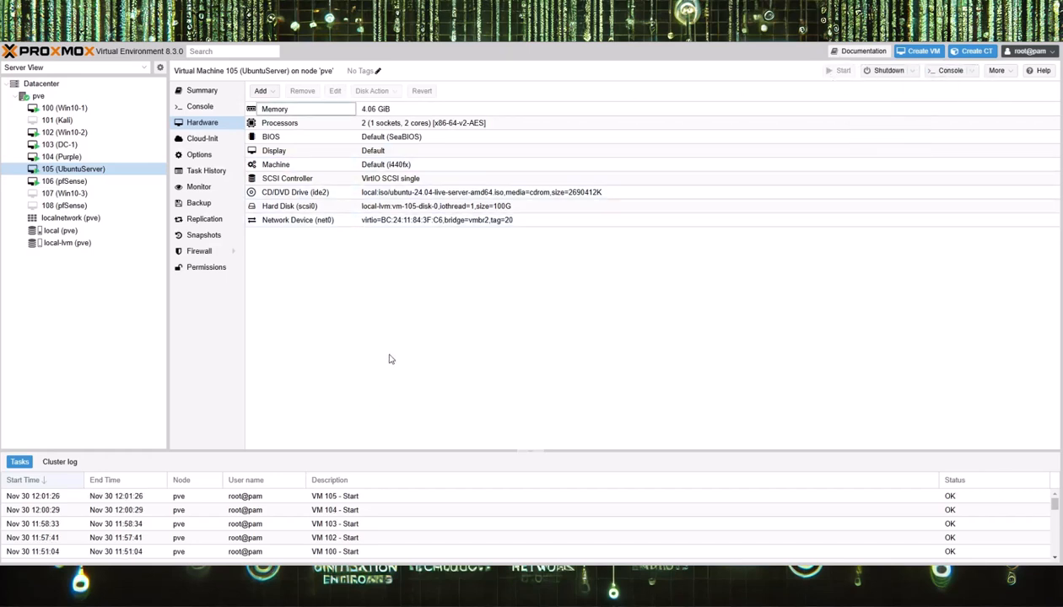
Set the display of VM 105 (UbuntuServer) to the SPICE graphic card with 128 MiB of memory
click(367, 153)
double_click(367, 153)
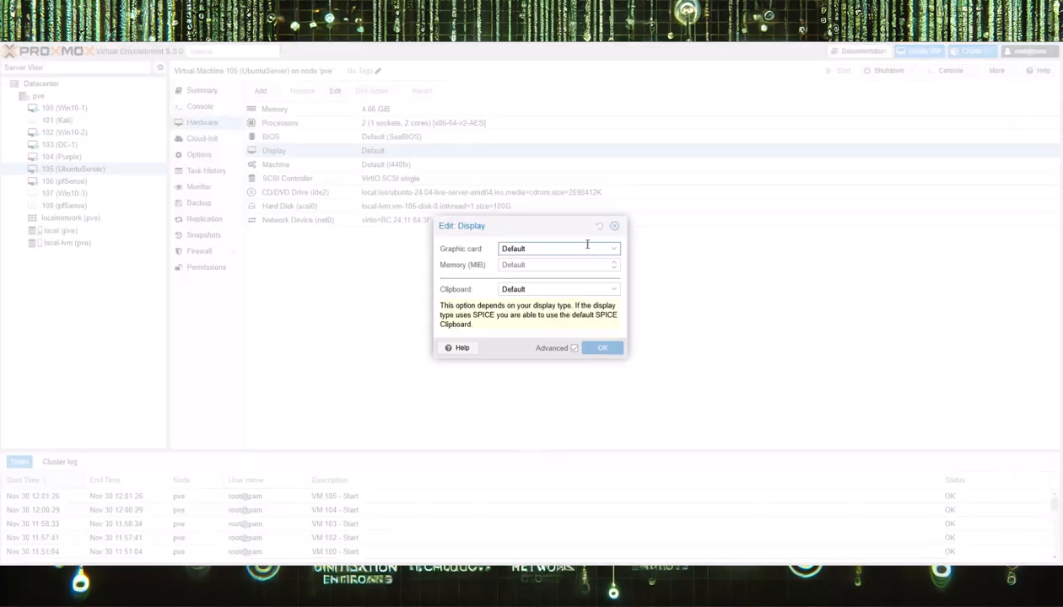
click(615, 251)
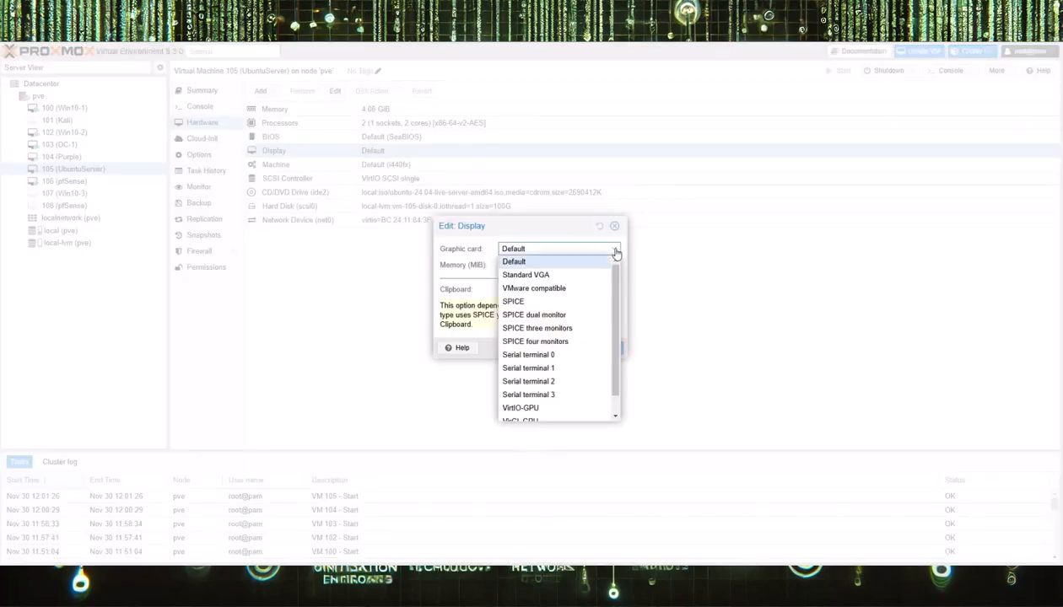
click(535, 302)
click(519, 263)
text(128)
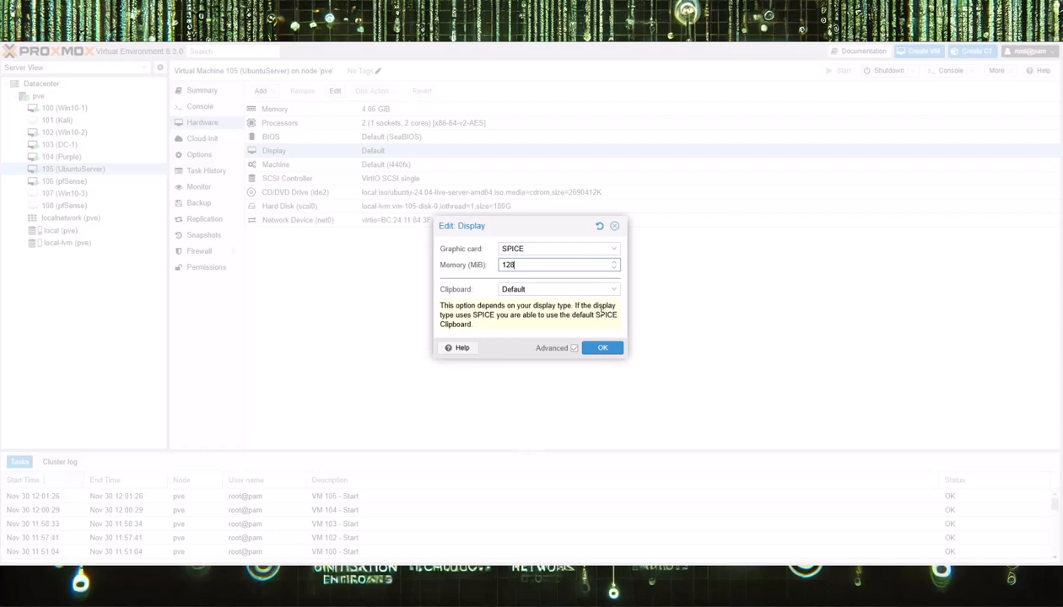
click(601, 353)
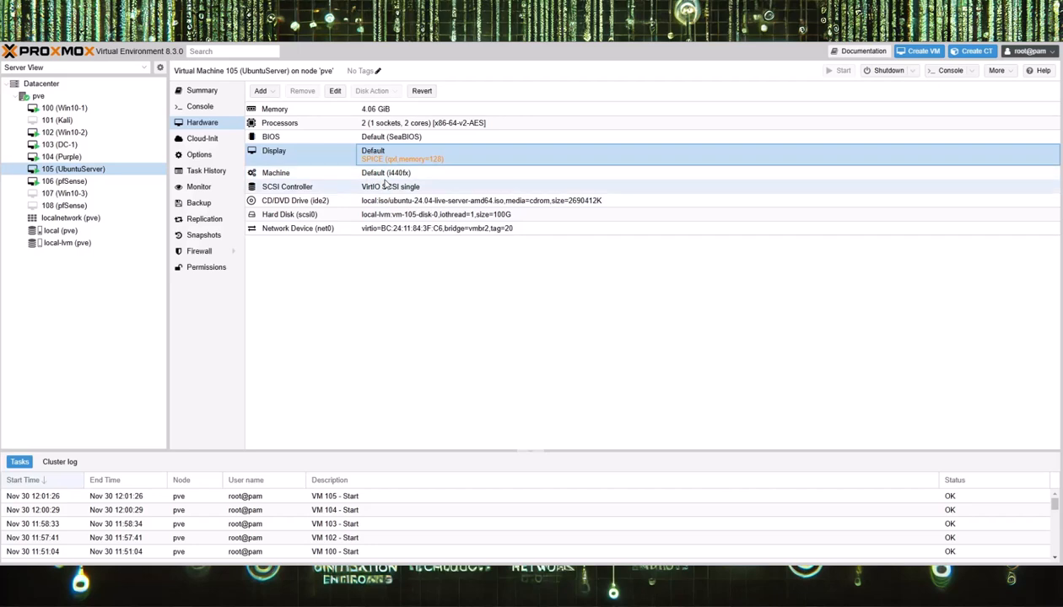
Change the machine type of VM 105 (UbuntuServer) to q35
double_click(379, 174)
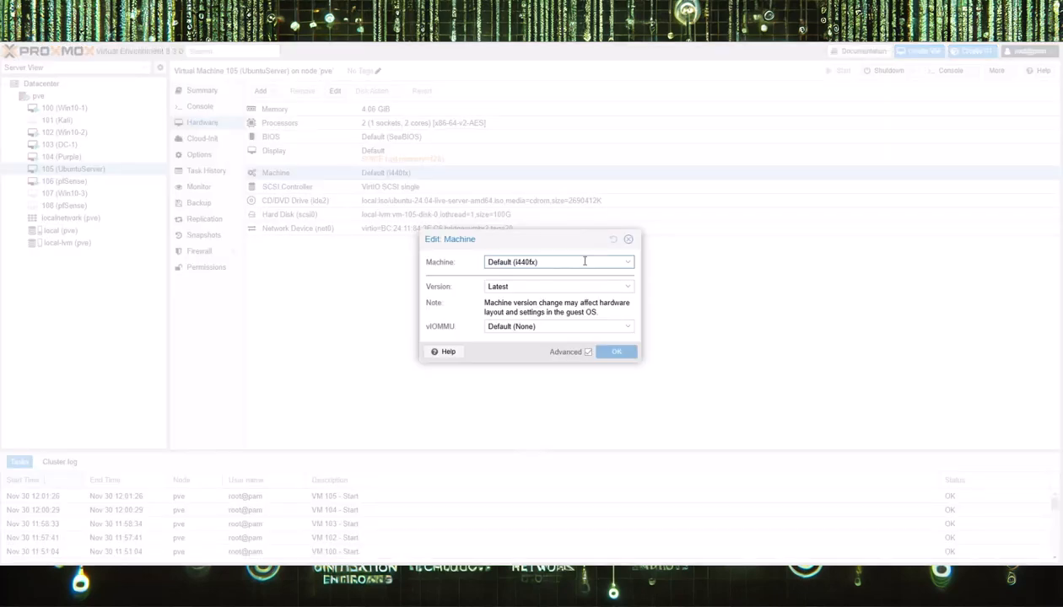
click(576, 262)
click(493, 290)
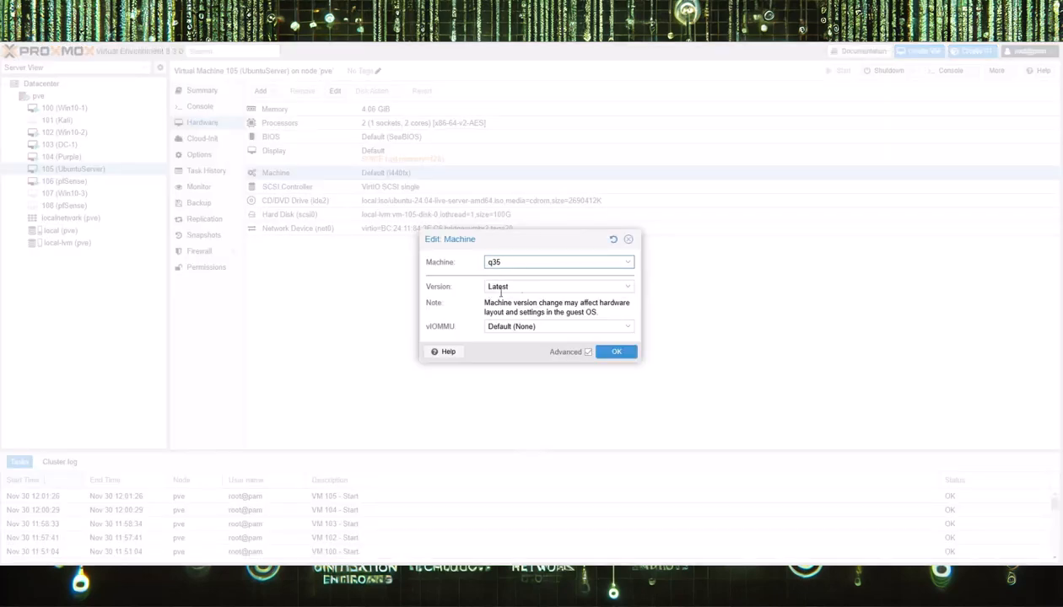
click(616, 353)
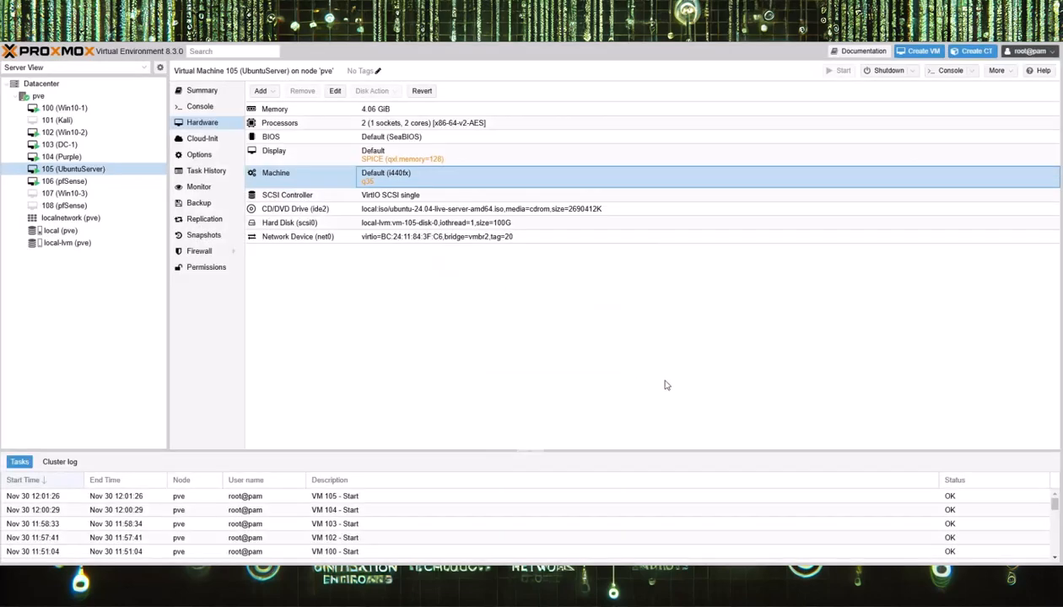
Open the console of VM 105 (UbuntuServer) and log in with the account username and password
click(951, 72)
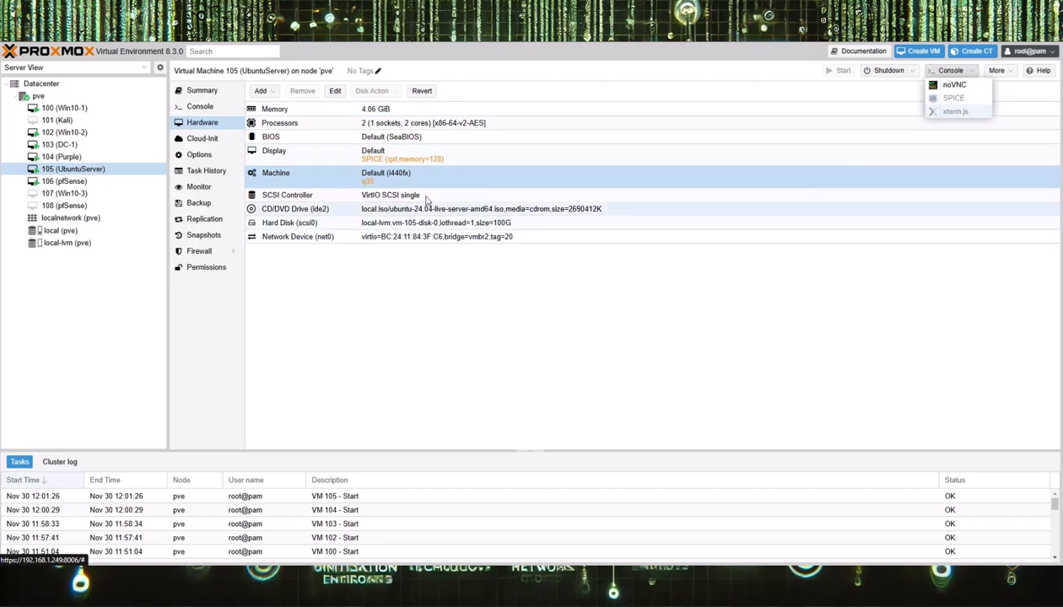
click(314, 186)
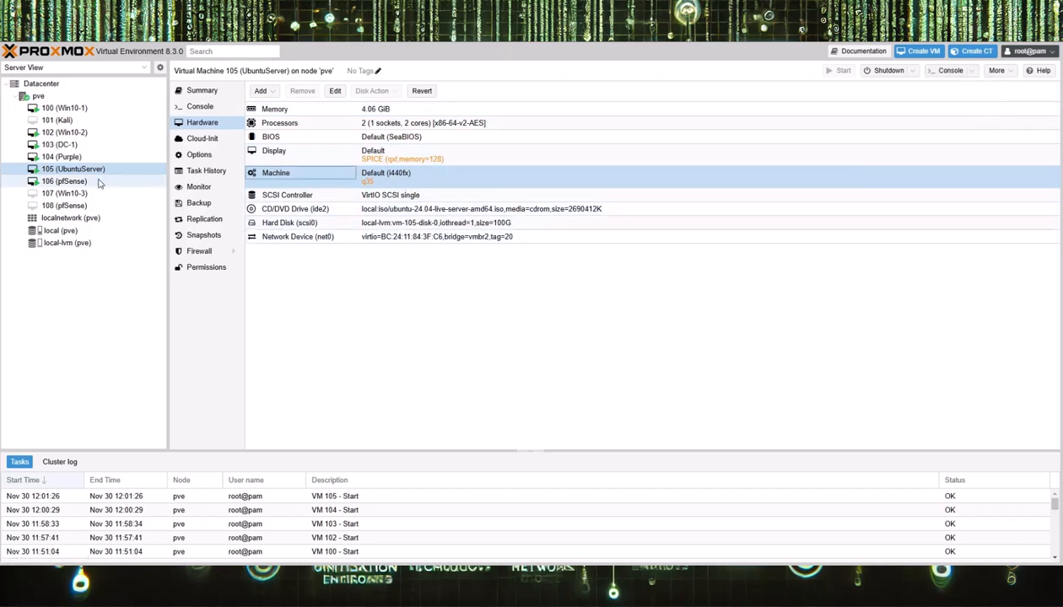
click(943, 74)
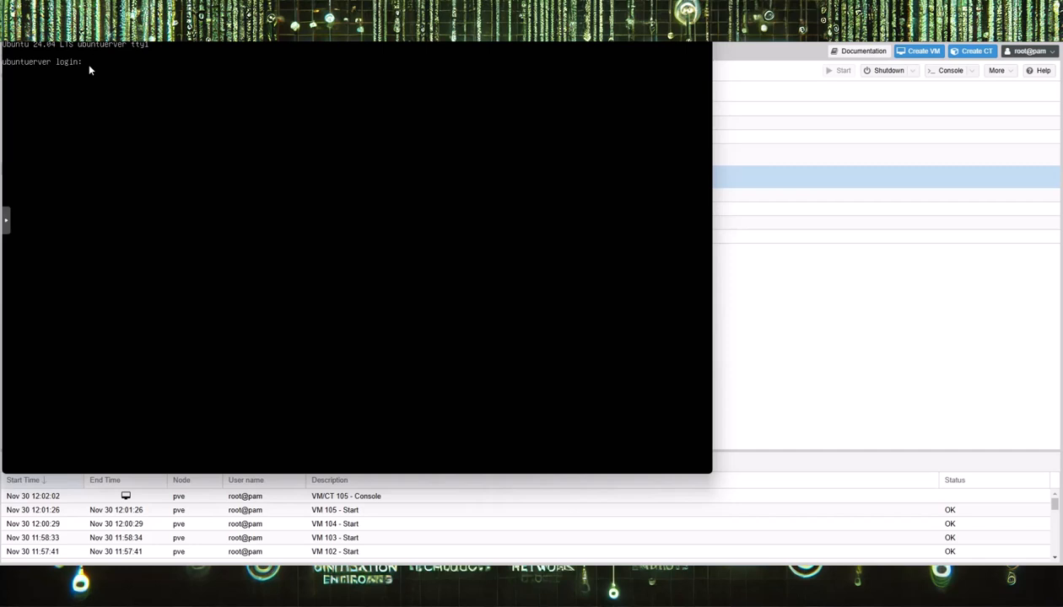
text(t)
key(Return)
key(Return)
Run ip a on the Ubuntu server to check the addresses of its network interfaces
text(ip)
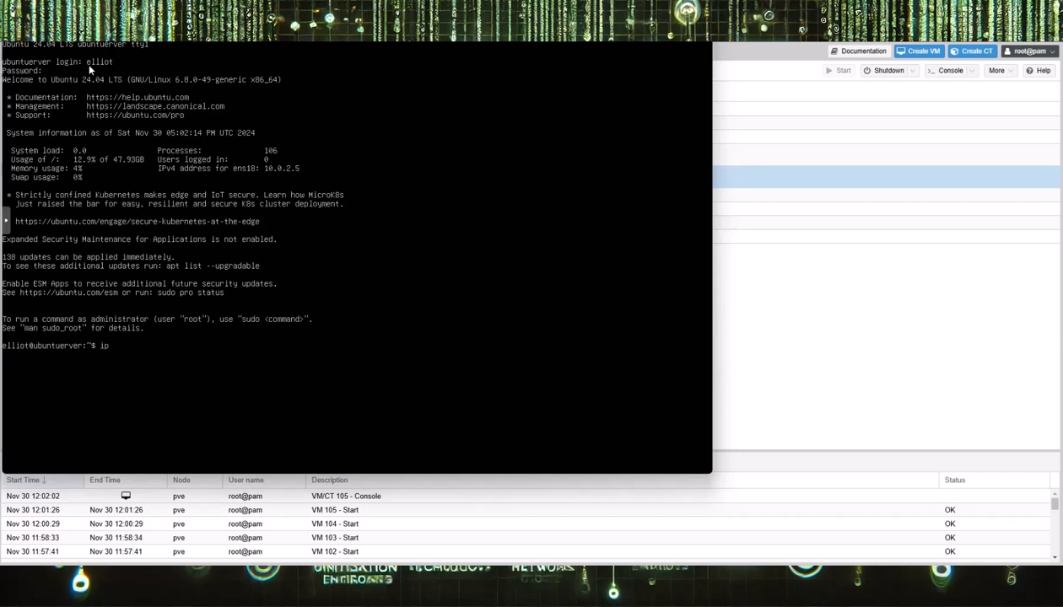
text( a)
key(Return)
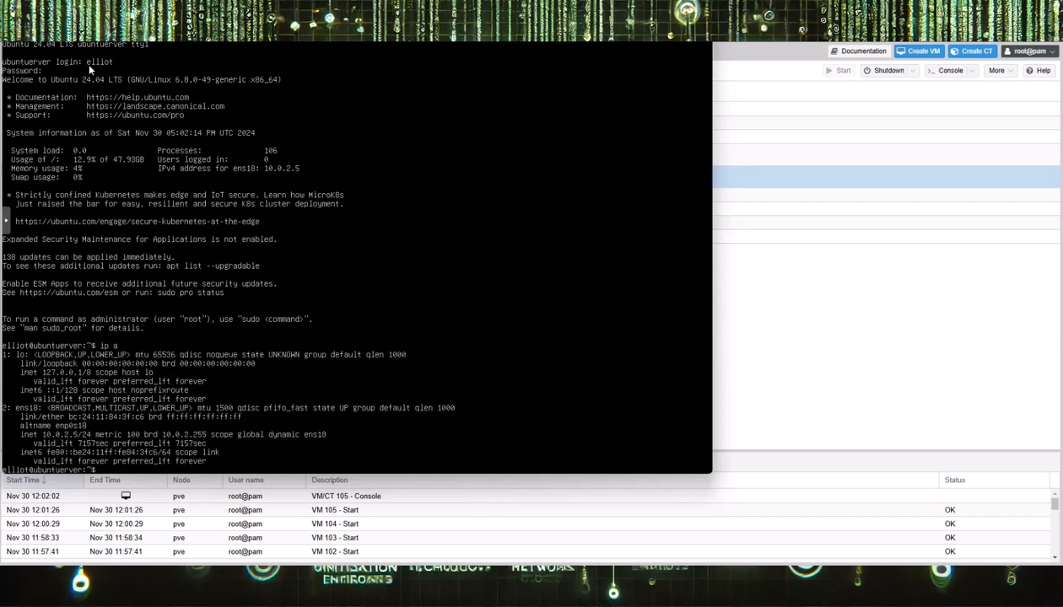